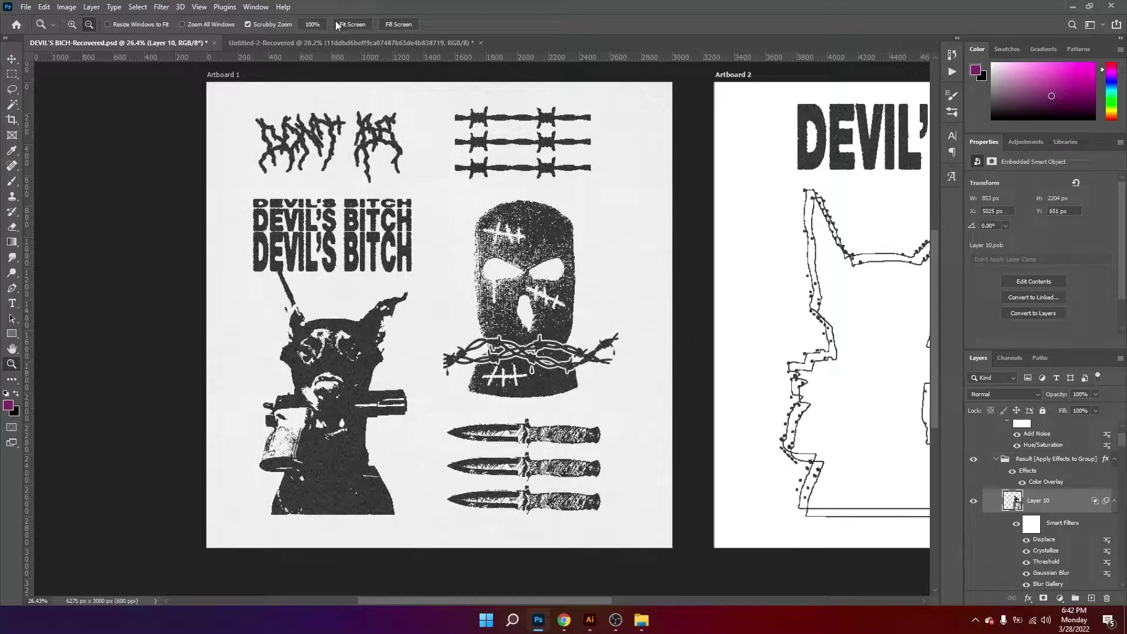
Step: Switch to the Untitled-2 document and examine the reference images on Artboard 2, especially the Doberman photo
left_click(335, 39)
key("ctrl+0")
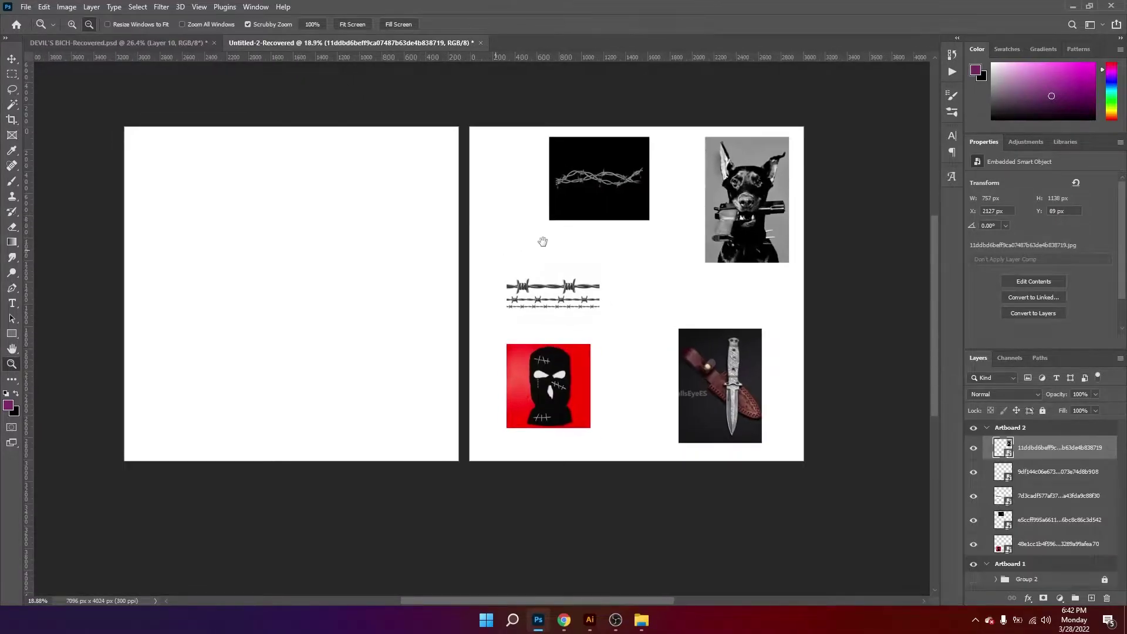
left_click_drag(542, 242, 602, 247)
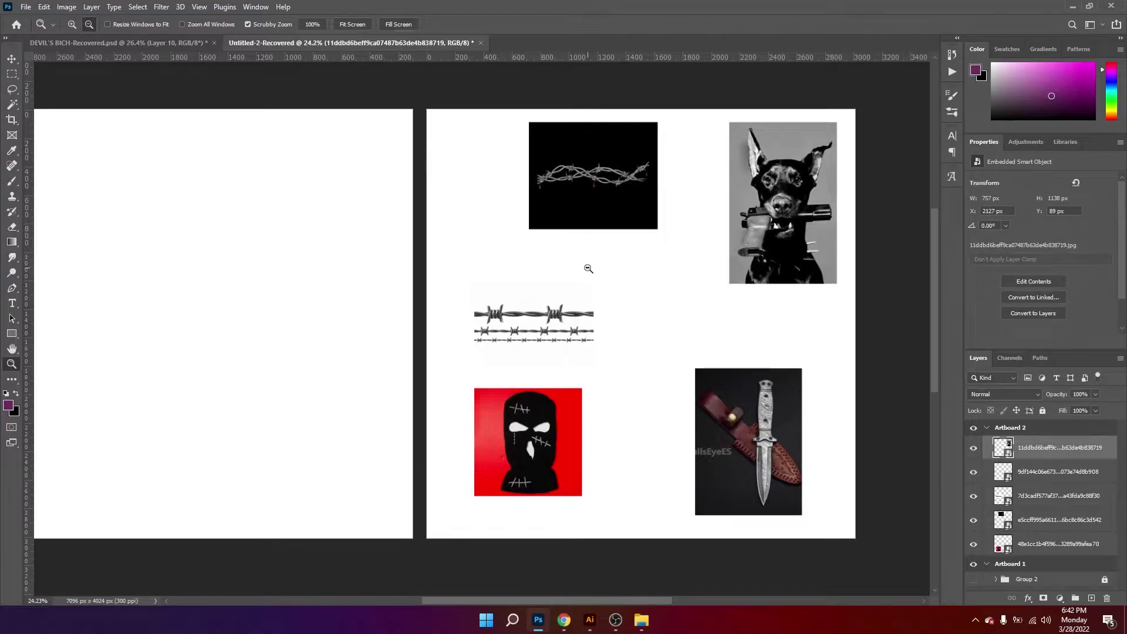
scroll(588, 268, "left", 4)
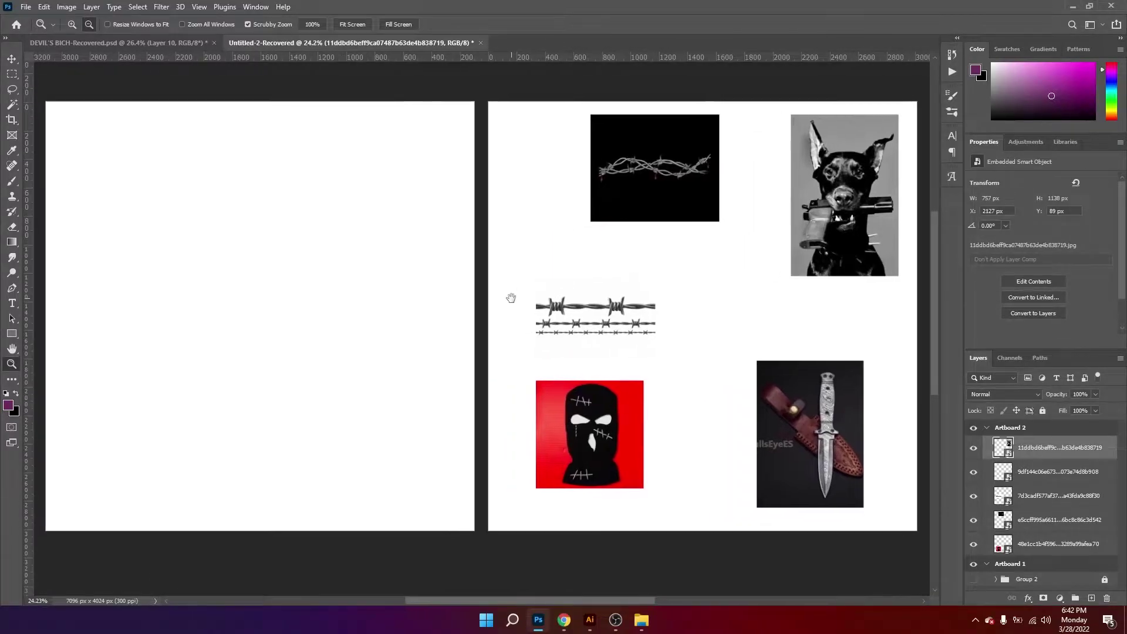
left_click_drag(588, 300, 469, 326)
left_click_drag(551, 301, 559, 302)
left_click_drag(593, 268, 551, 294)
left_click_drag(675, 230, 739, 230)
scroll(659, 279, "up", 5)
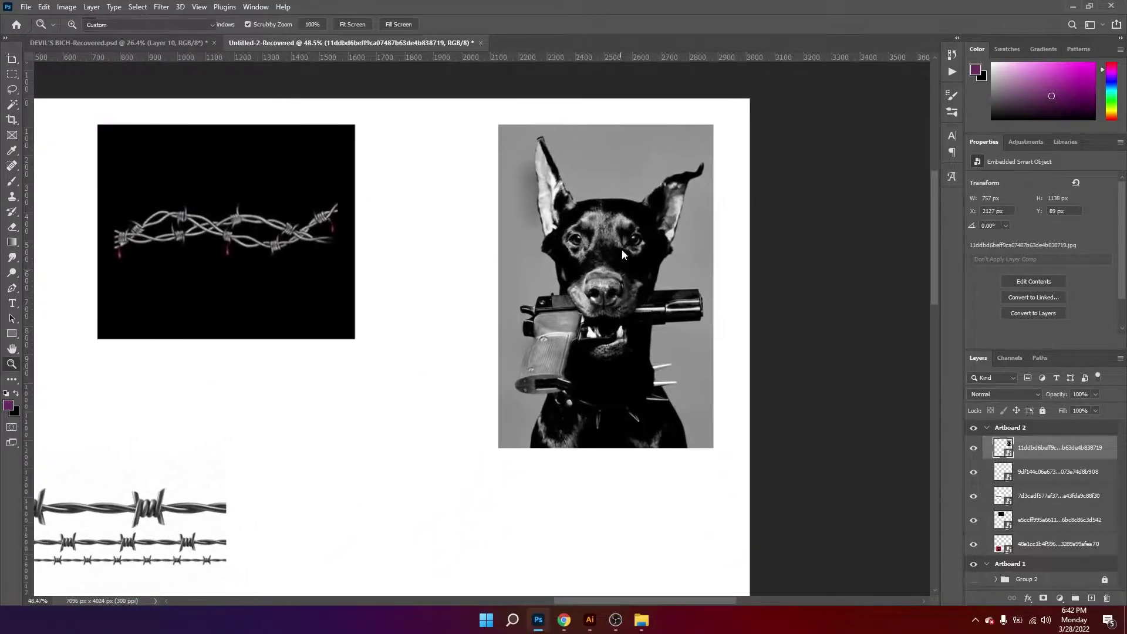
scroll(625, 288, "down", 2)
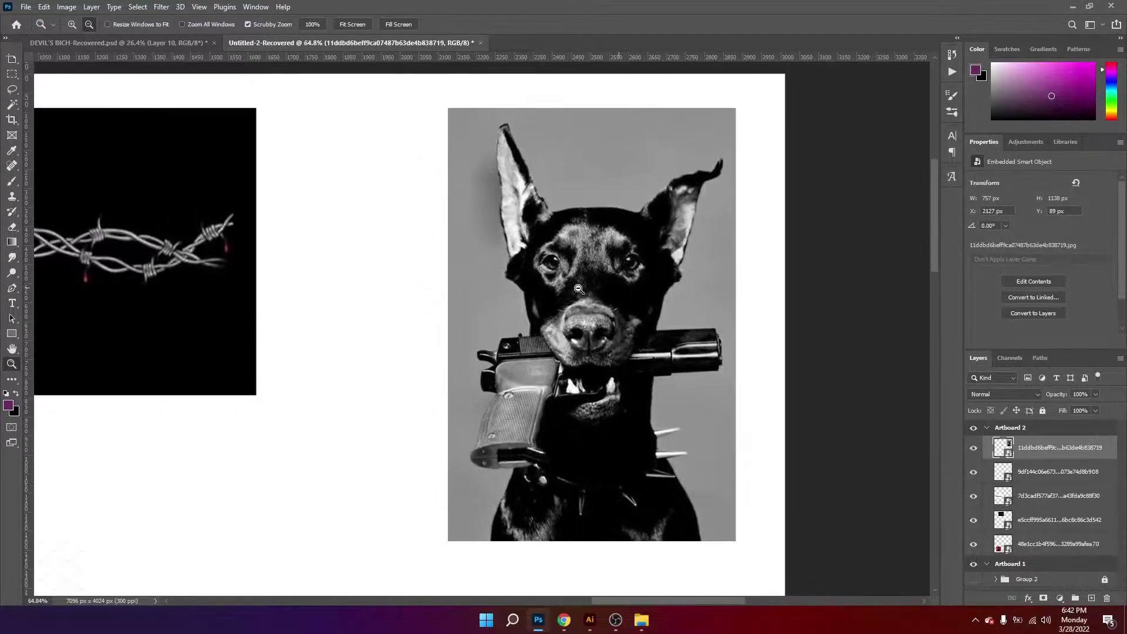
left_click(12, 105)
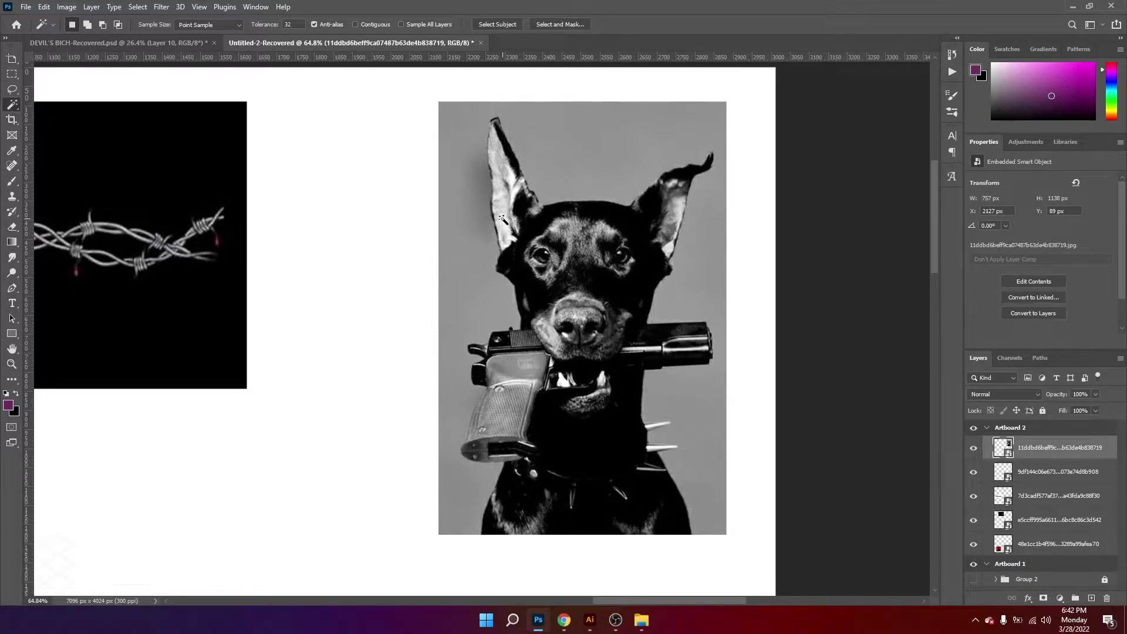
key("z")
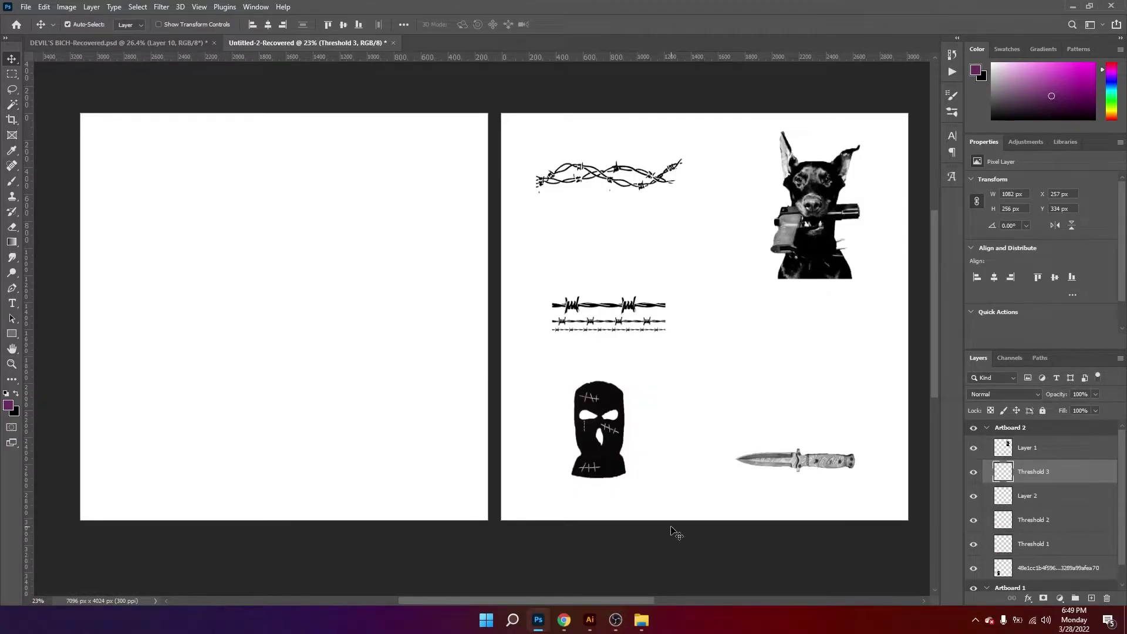
Step: Move the Doberman, knife, balaclava, straight barbed wire and tangled barbed wire from Artboard 2 onto Artboard 1
left_click_drag(667, 370, 692, 400)
key("shift+v")
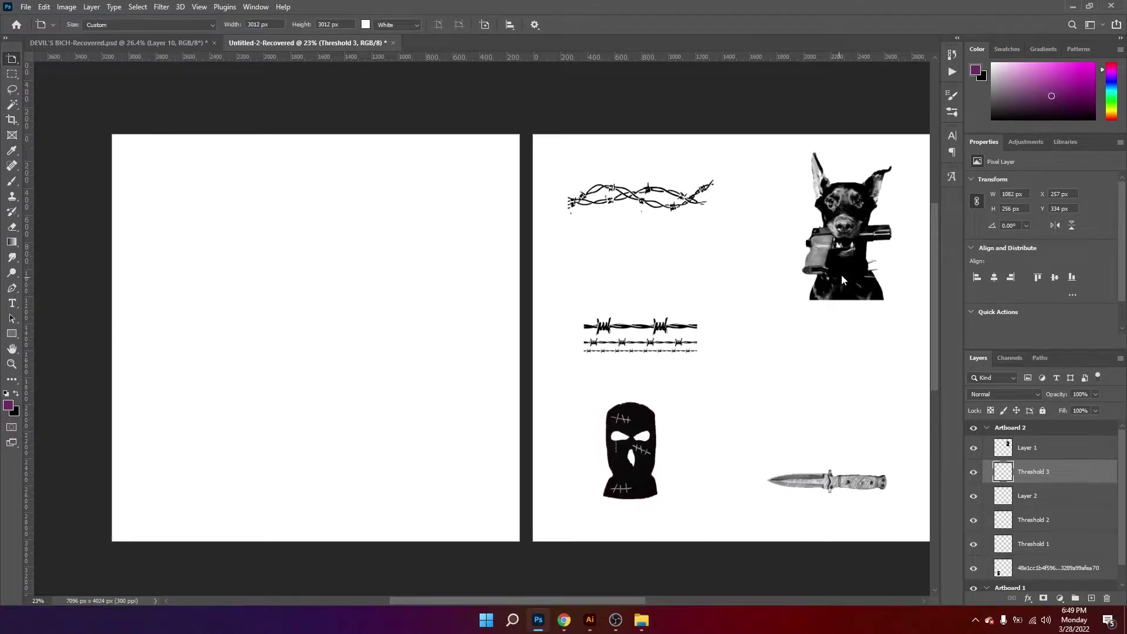
key("v")
left_click_drag(842, 276, 434, 324)
left_click_drag(775, 481, 339, 437)
left_click_drag(630, 452, 178, 295)
left_click_drag(617, 326, 237, 394)
left_click_drag(641, 187, 509, 166)
left_click_drag(648, 191, 222, 201)
scroll(297, 263, "left", 2)
left_click_drag(298, 262, 365, 257)
key("v")
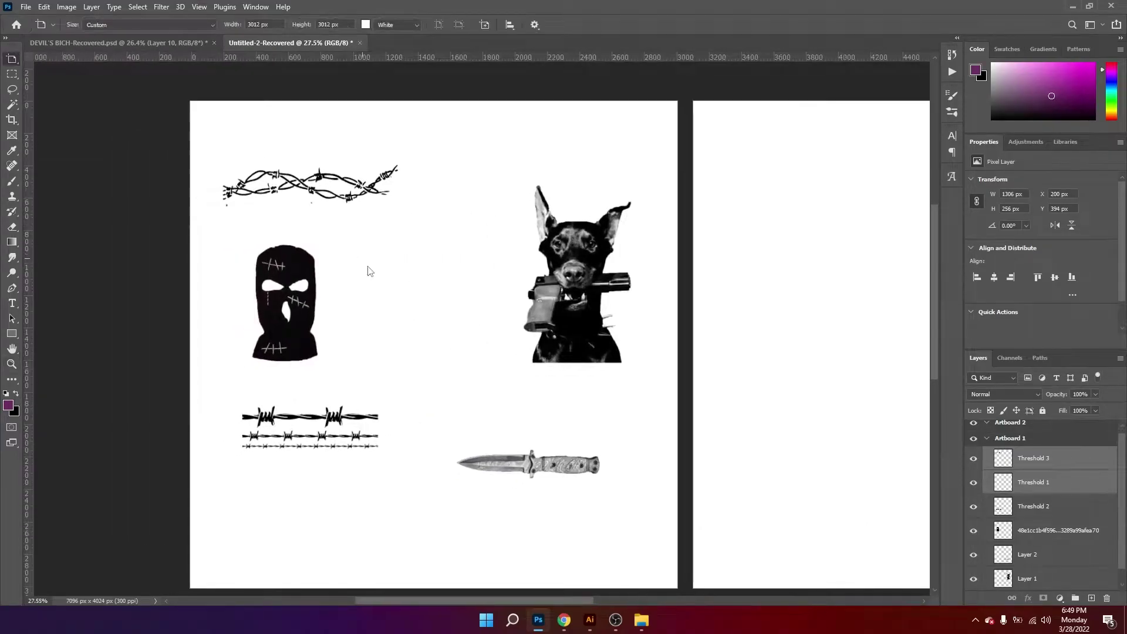
Step: Duplicate the knife twice and stack the three knives in a column in the lower-right part of Artboard 1
key("v")
left_click_drag(553, 474, 589, 457)
key("ctrl+t")
key("Return")
left_click(801, 479)
left_click_drag(619, 383, 678, 353)
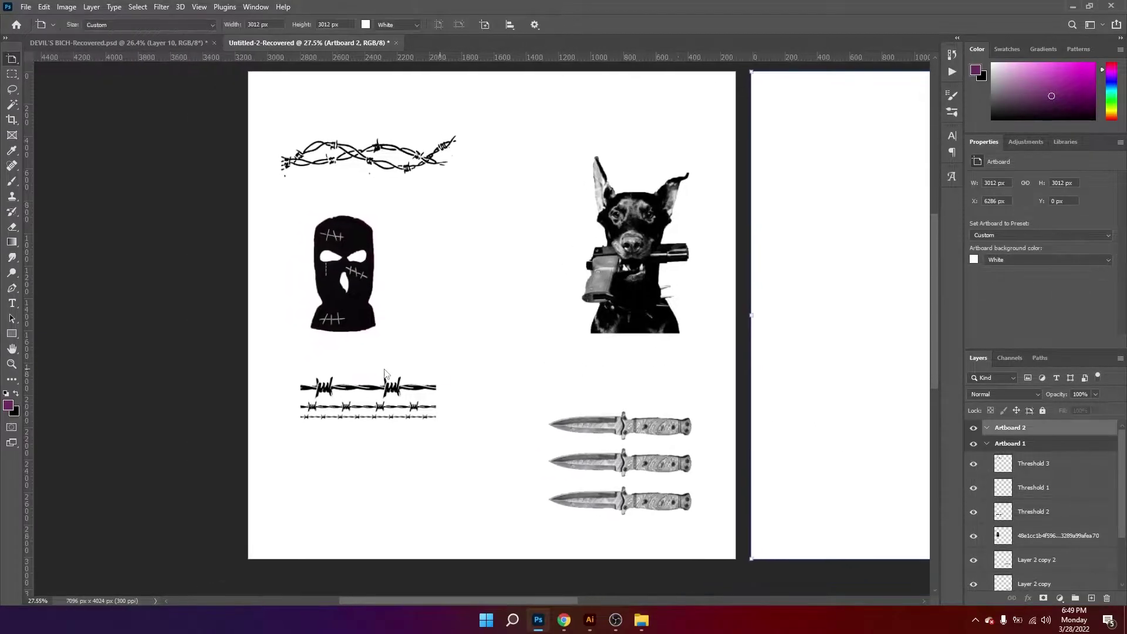
Step: Rearrange Artboard 1 with the balaclava at the upper centre, the Doberman below the tangled wire and the straight wire above the knives
key("v")
left_click_drag(346, 273, 535, 193)
left_click_drag(634, 246, 367, 260)
left_click_drag(282, 373, 416, 440)
left_click_drag(407, 376, 569, 306)
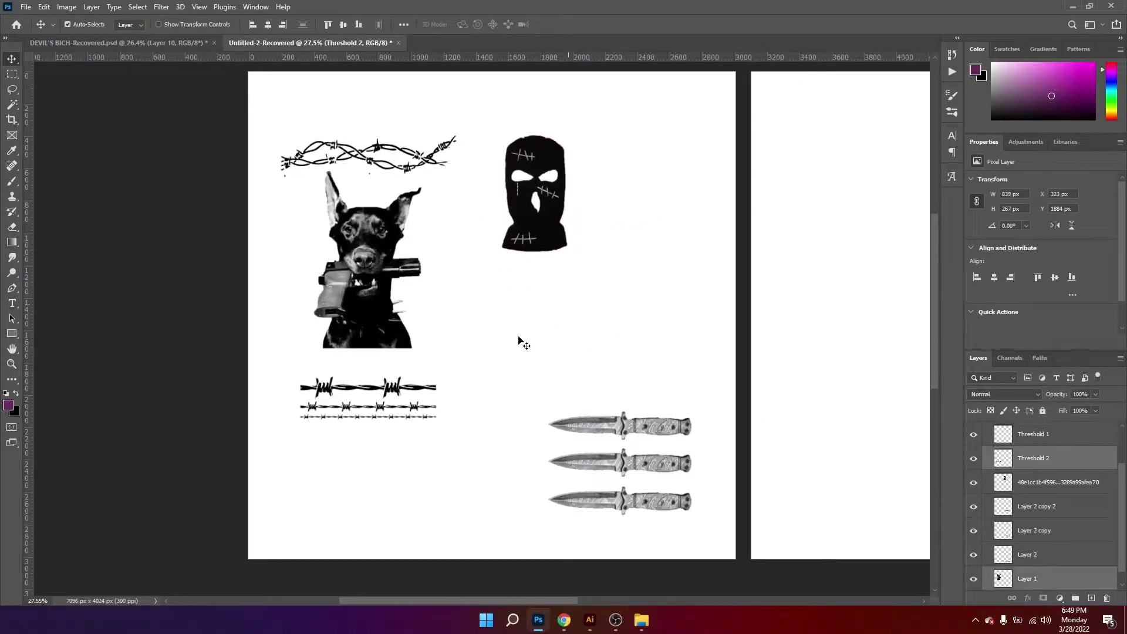
left_click_drag(303, 387, 561, 317)
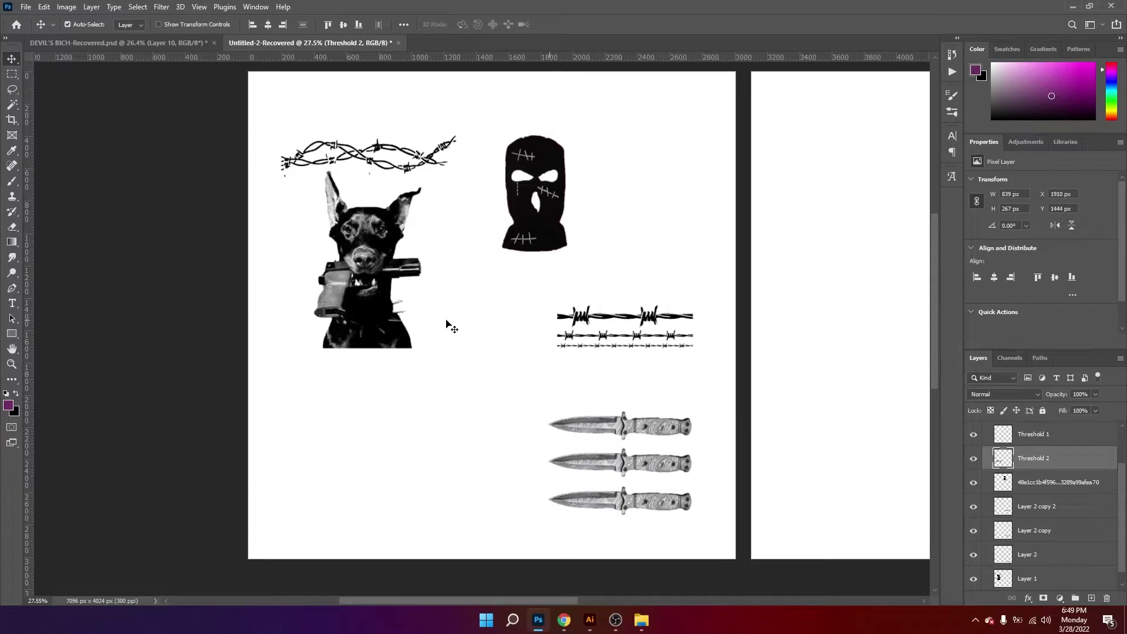
Step: Enlarge the Doberman to about 160% and place it in the lower-left part of Artboard 1
left_click_drag(337, 296, 337, 312)
key("ctrl+t")
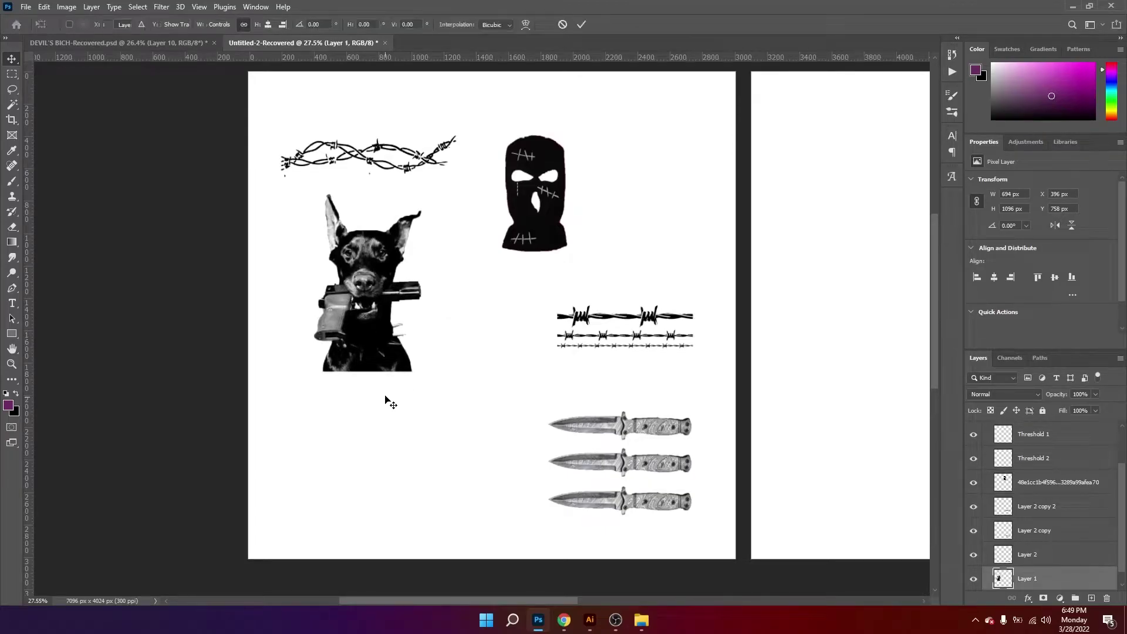
left_click_drag(422, 385, 486, 421)
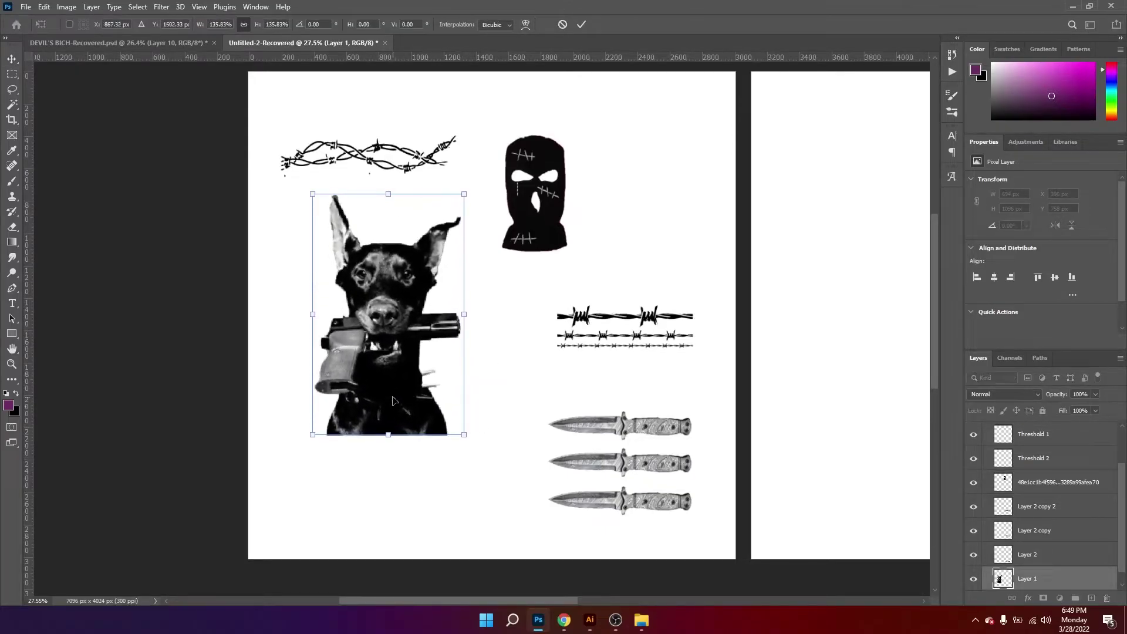
left_click_drag(392, 402, 382, 393)
left_click_drag(396, 278, 385, 369)
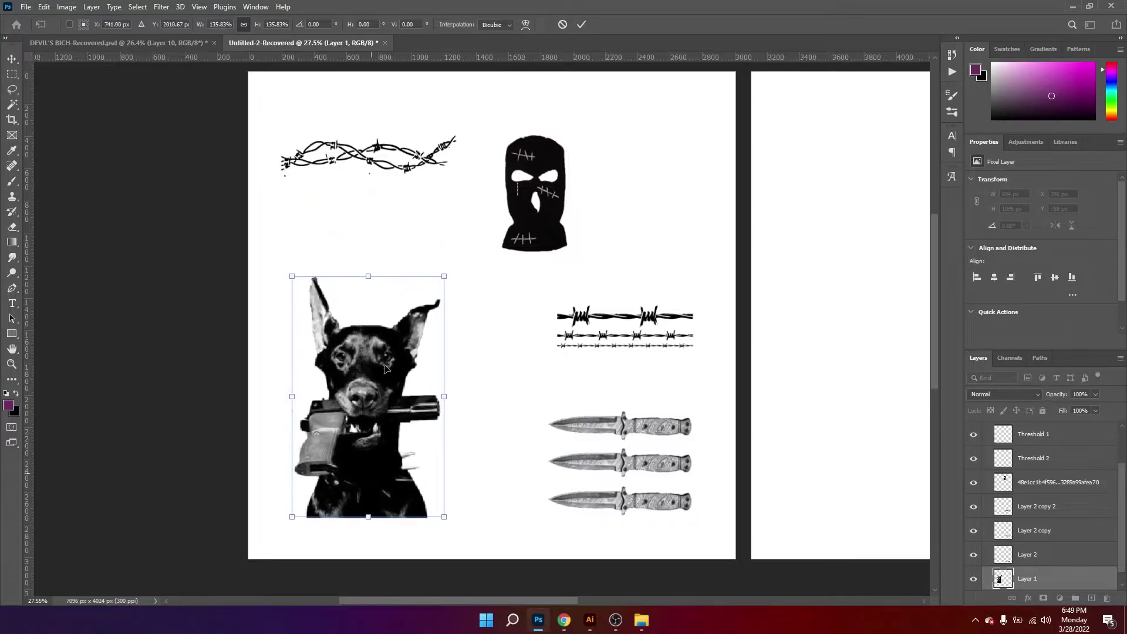
left_click_drag(445, 279, 481, 244)
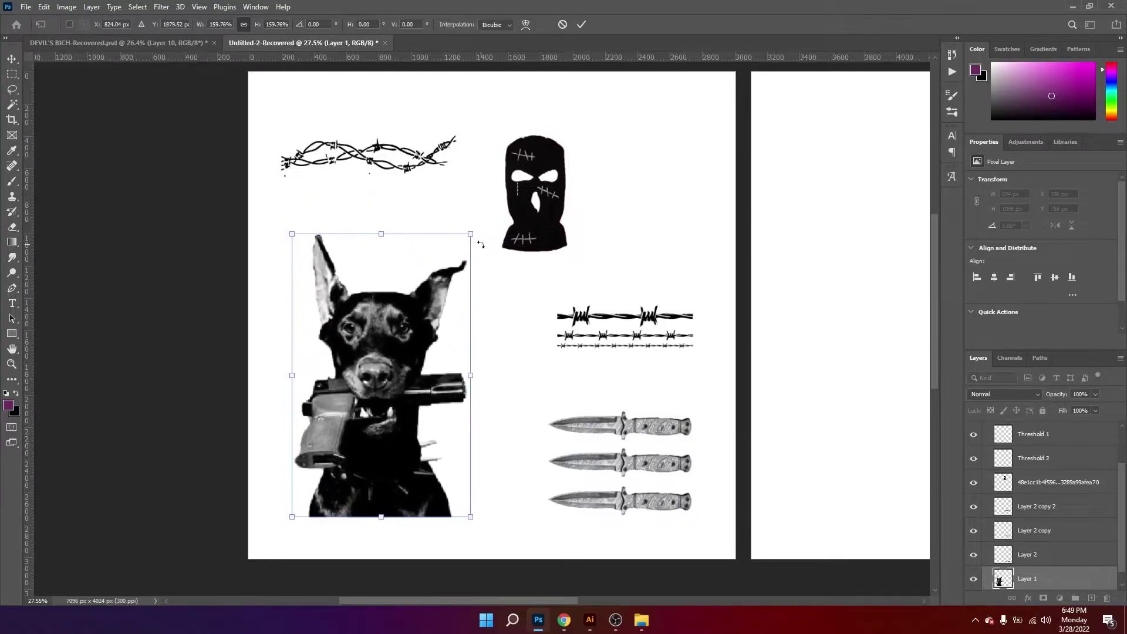
left_click(581, 24)
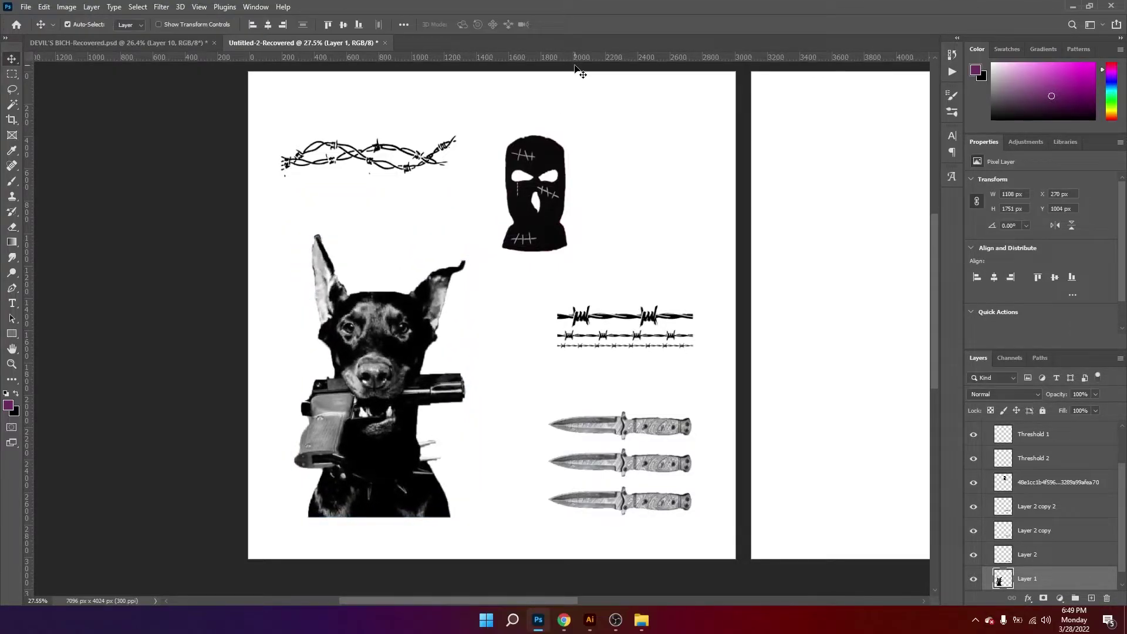
Step: Move the balaclava to the right half of Artboard 1, just above the straight barbed wire
left_click_drag(589, 223, 568, 231)
key("shift+v")
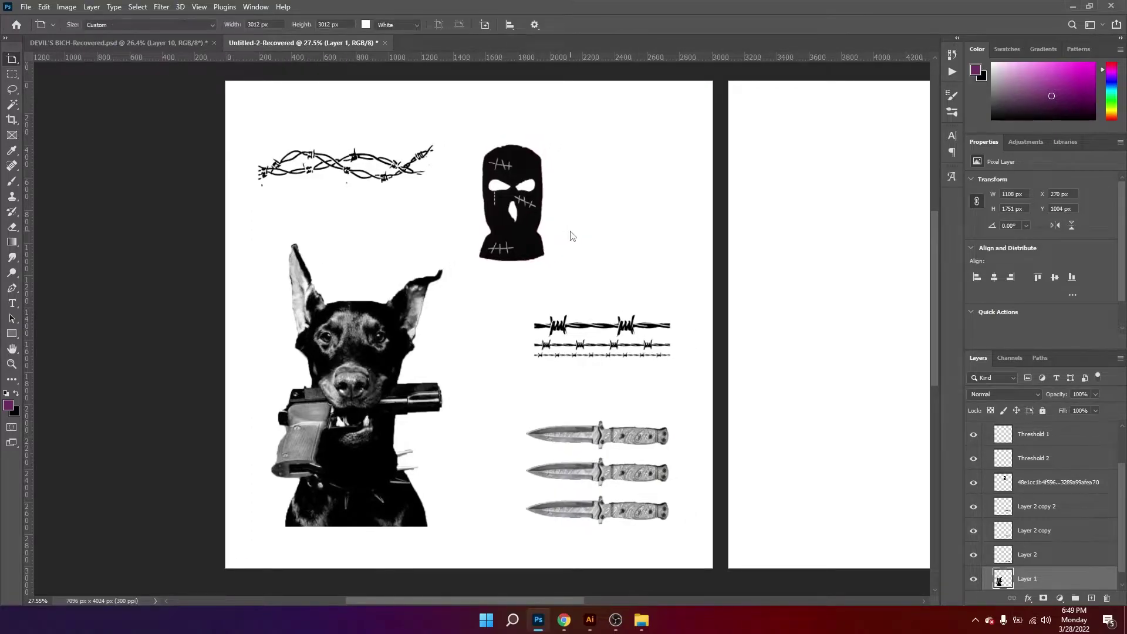
scroll(576, 237, "right", 1)
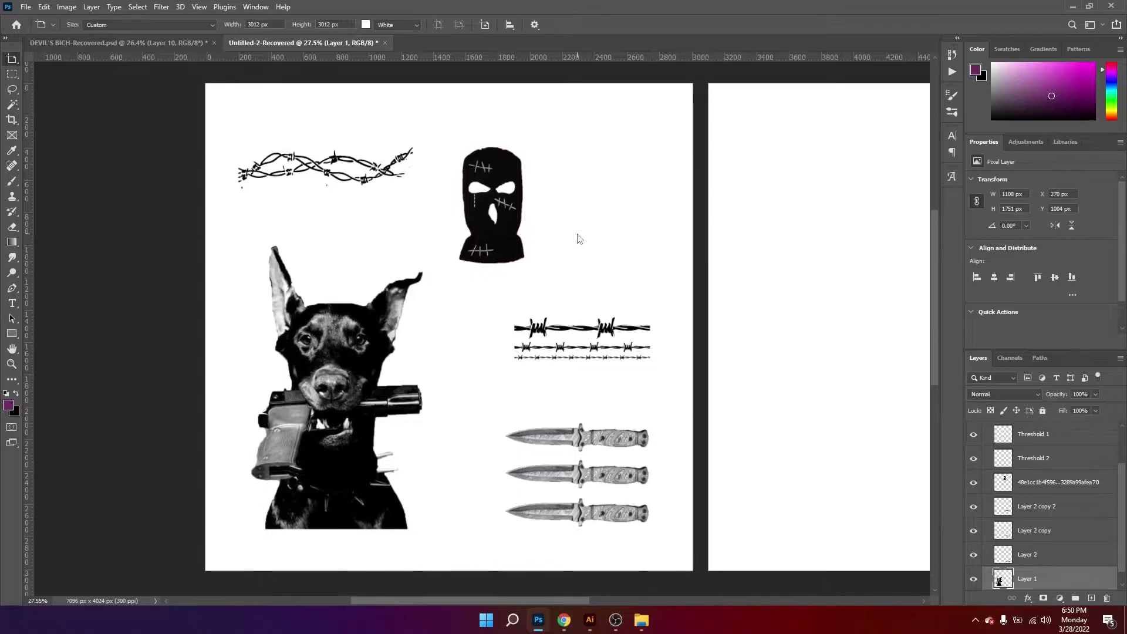
scroll(556, 252, "up", 1)
scroll(555, 258, "right", 2)
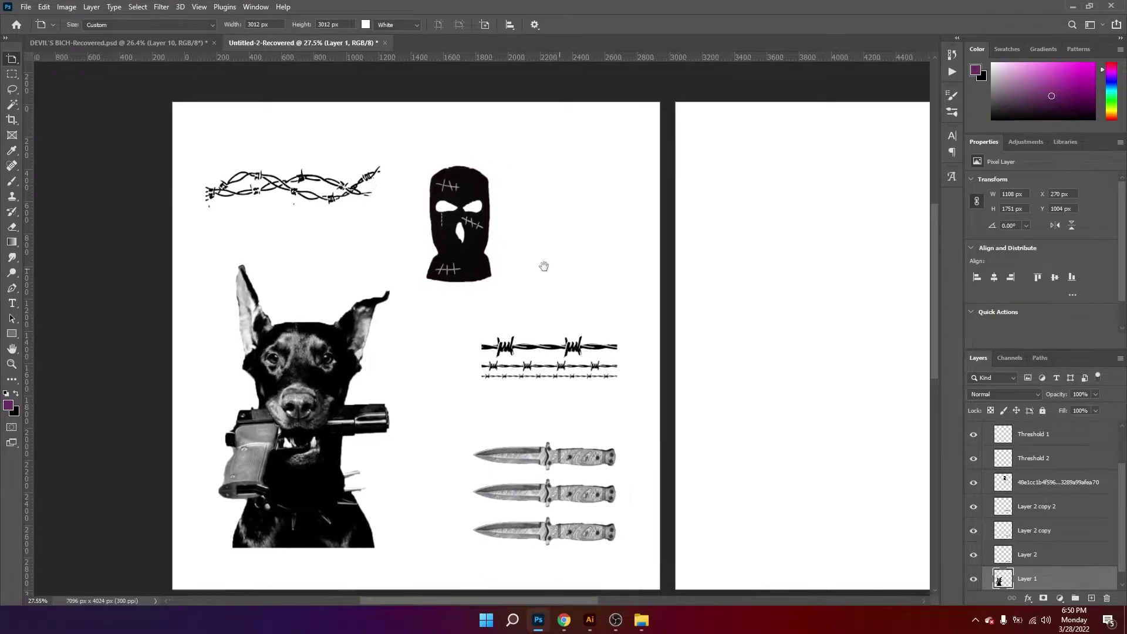
key("v")
left_click_drag(435, 199, 513, 297)
key("ctrl+z")
key("z")
key("v")
Step: Delete the two thinner strands from the straight barbed wire layer, keeping only the thickest strand
key("z")
left_click_drag(553, 366, 503, 314)
key("v")
key("m")
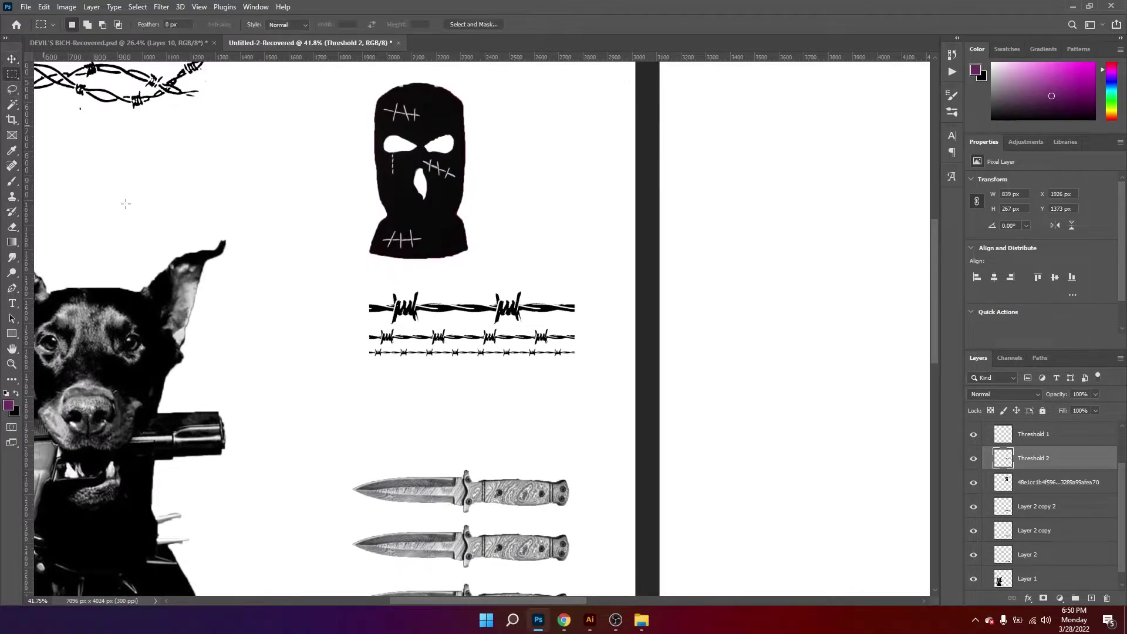
left_click_drag(352, 331, 602, 398)
key("Delete")
Step: Move the remaining barbed wire strand above the Doberman and enlarge the balaclava to about 173% above the knives
key("z")
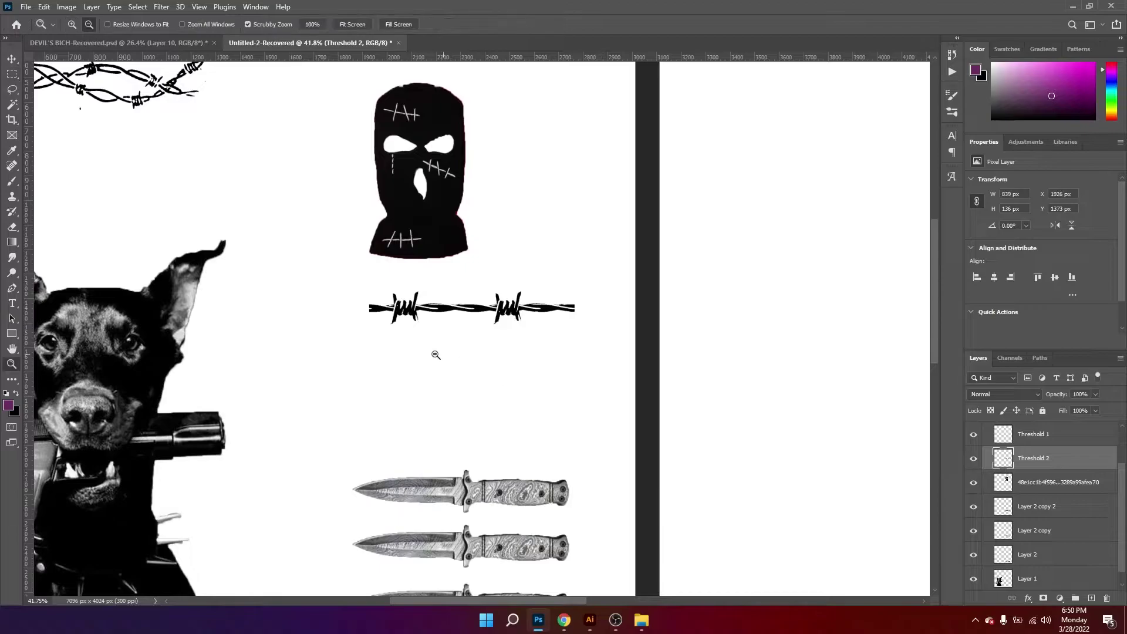
scroll(435, 354, "down", 1)
left_click_drag(438, 340, 271, 237)
scroll(491, 357, "down", 1)
key("v")
left_click_drag(444, 236, 562, 285)
key("ctrl+t")
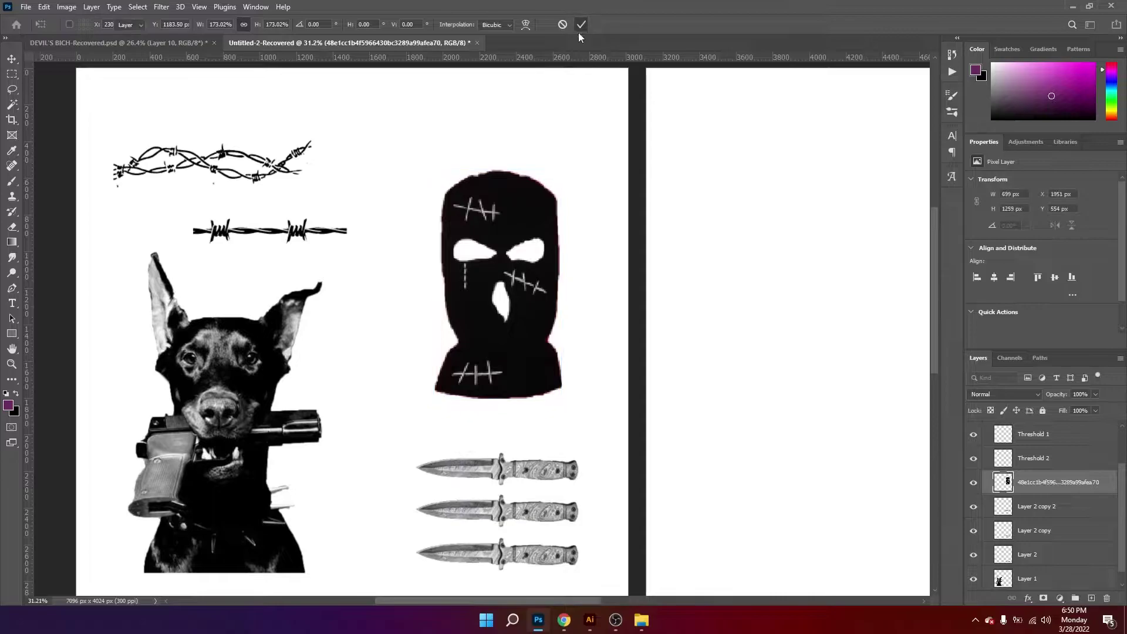
left_click(581, 24)
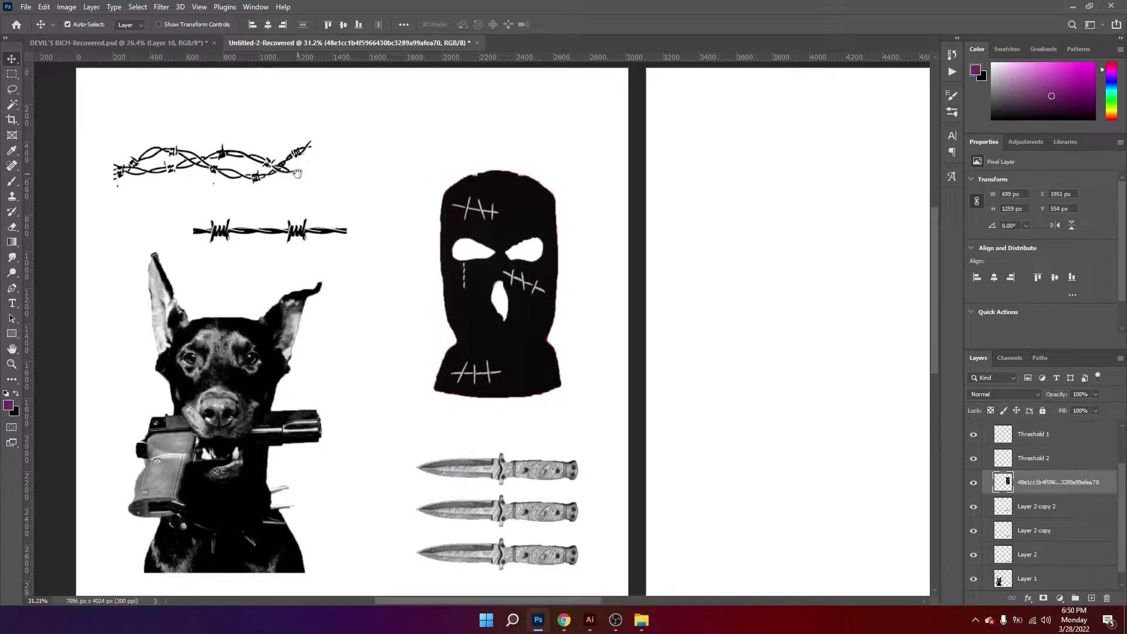
Step: Place the tangled barbed wire across the balaclava's neck and give its layer a white (ffffff) 5 px outside stroke
left_click_drag(297, 172, 541, 346)
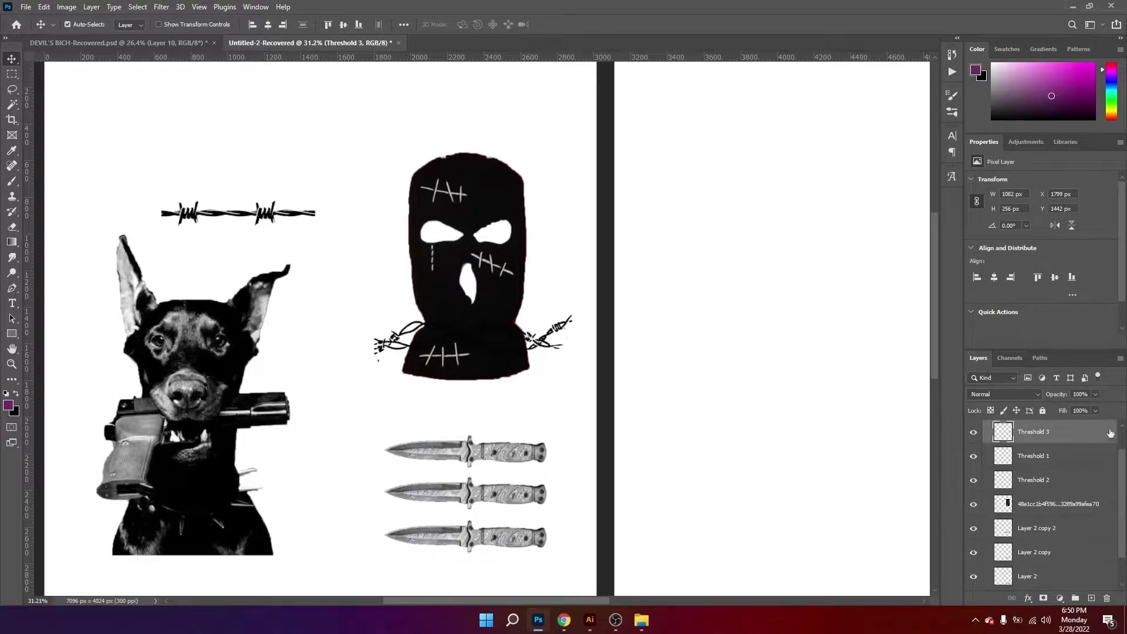
double_click(1100, 441)
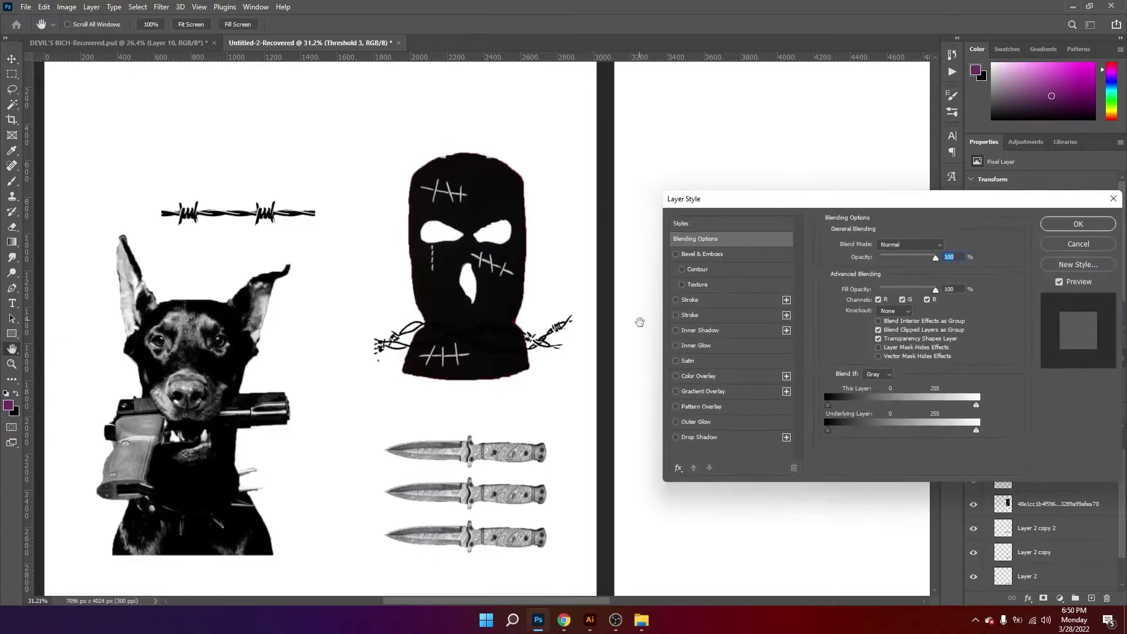
left_click(676, 300)
left_click(755, 300)
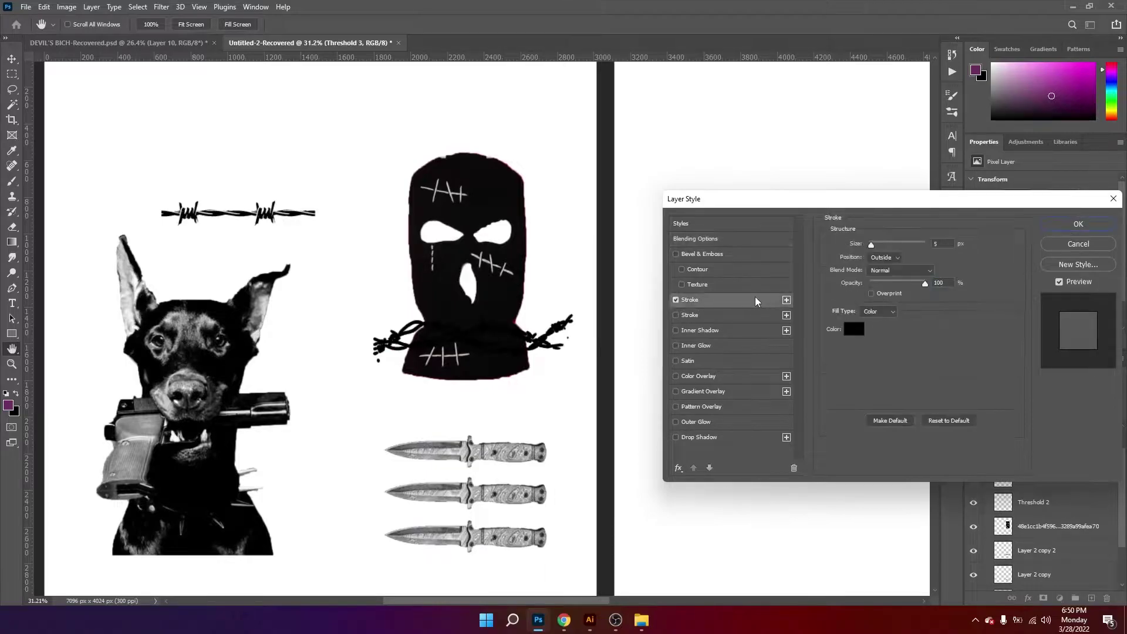
left_click(854, 328)
left_click(696, 99)
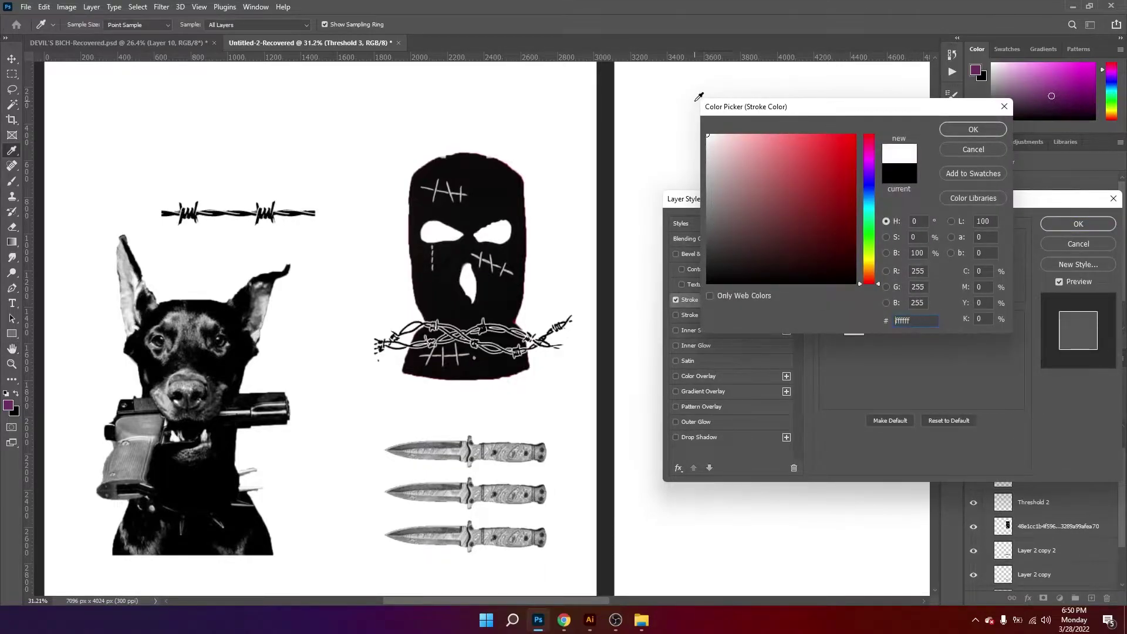
left_click(971, 131)
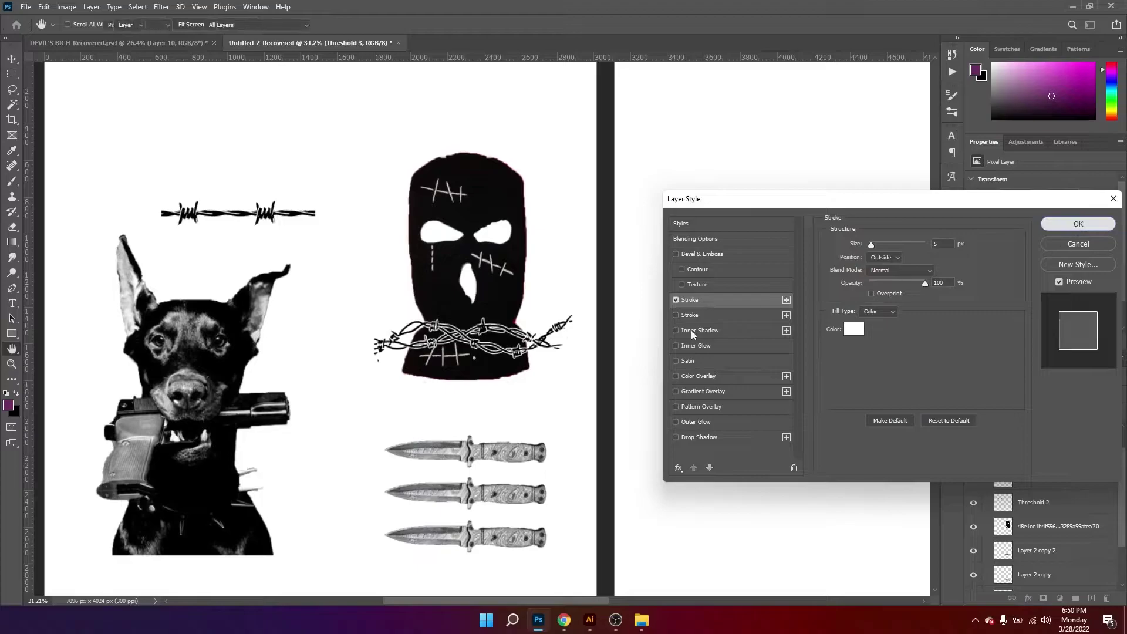
left_click(1078, 223)
Step: Move the single barbed wire strand from above the Doberman to the space above the balaclava
key("z")
left_click_drag(438, 342, 631, 352)
left_click_drag(630, 352, 600, 349)
scroll(600, 349, "down", 1)
key("v")
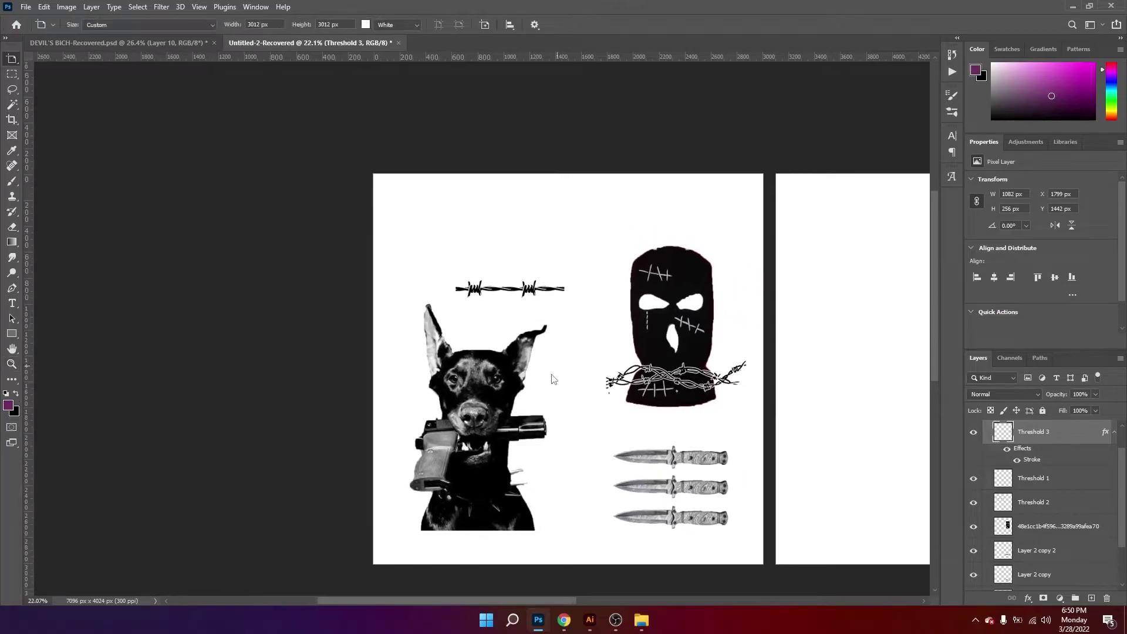
left_click_drag(478, 432, 477, 432)
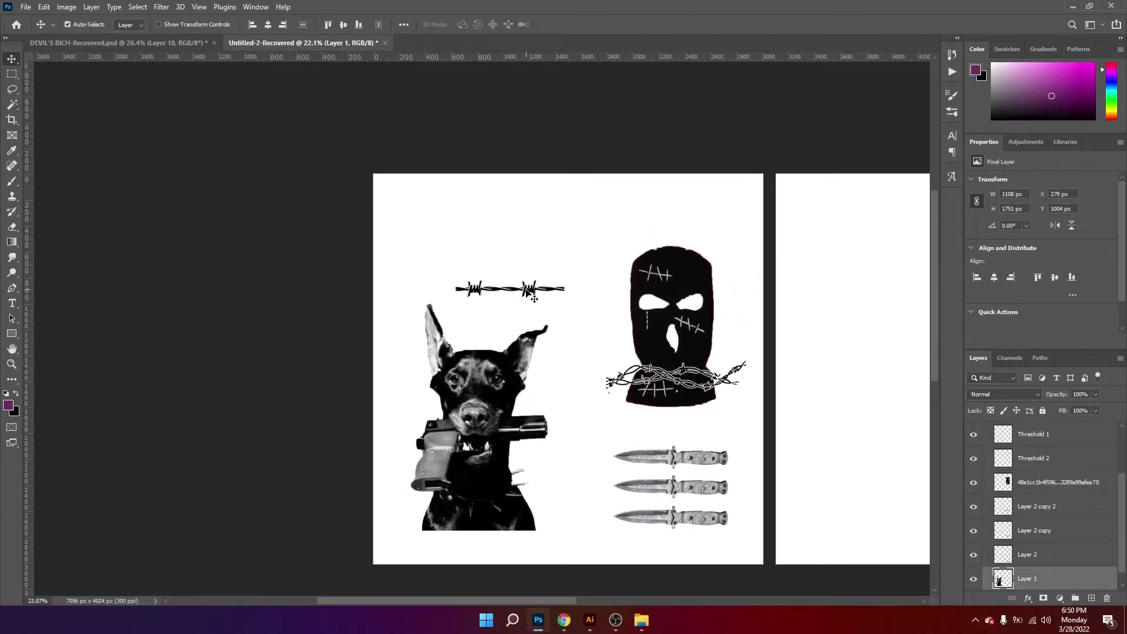
left_click_drag(527, 291, 682, 203)
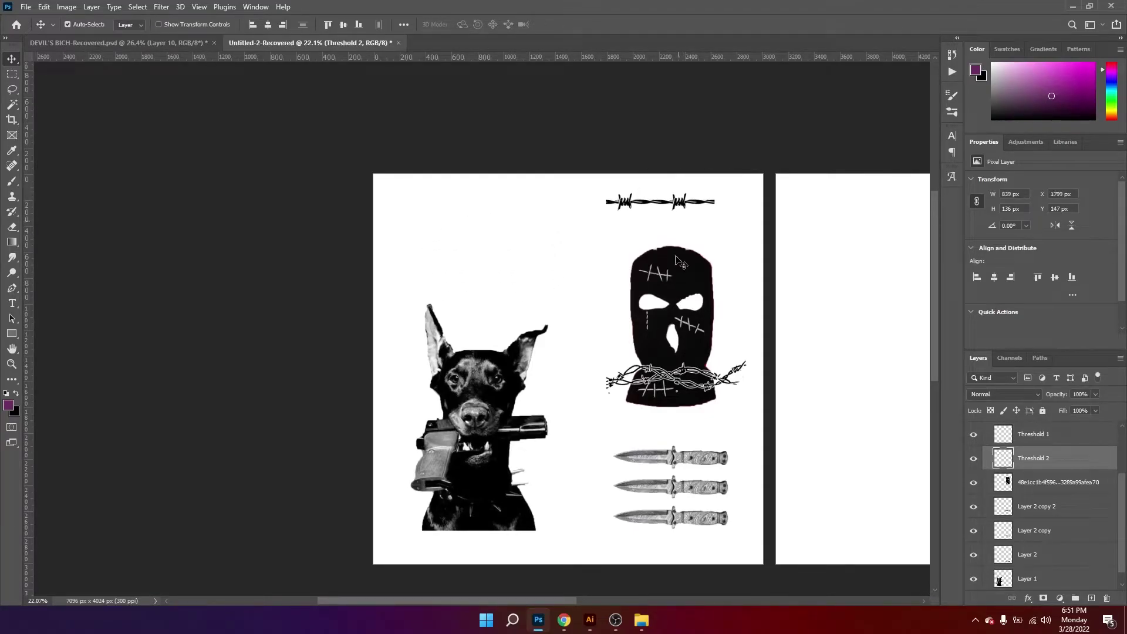
Step: Lower the balaclava together with its tangled wire, and duplicate the straight barbed wire strand directly below the original
left_click_drag(693, 383, 692, 405)
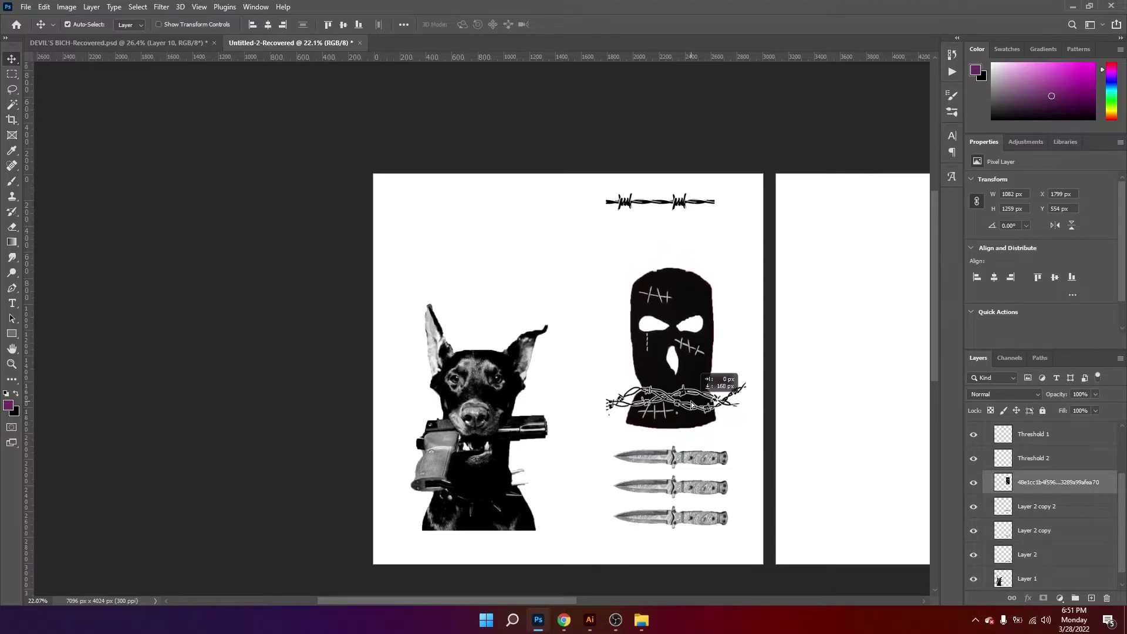
left_click_drag(678, 204, 691, 237)
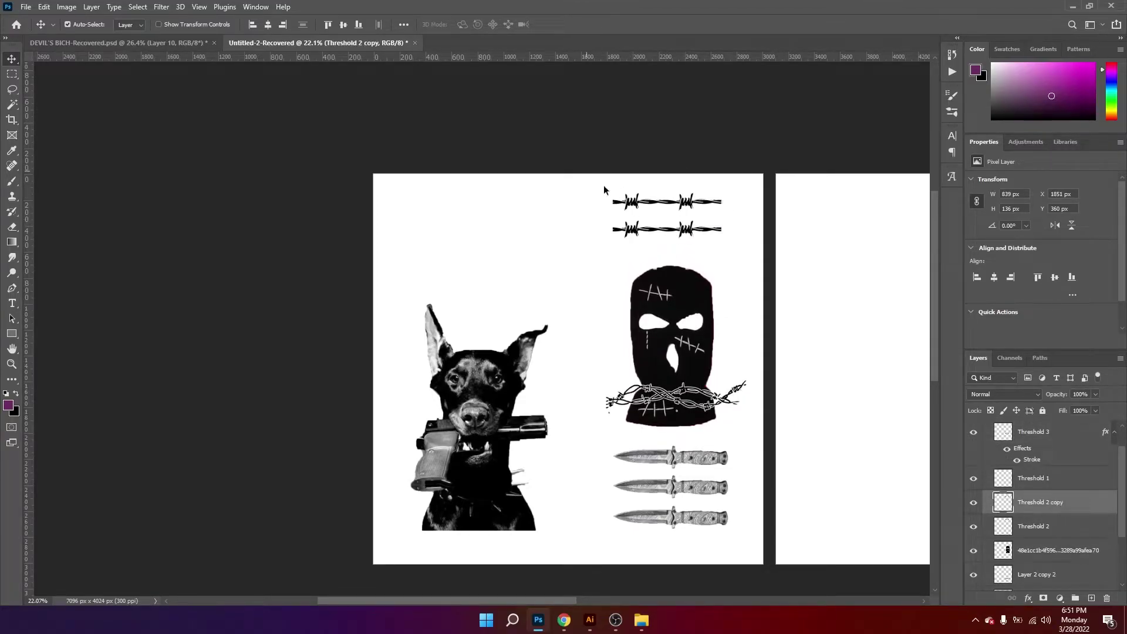
key("c")
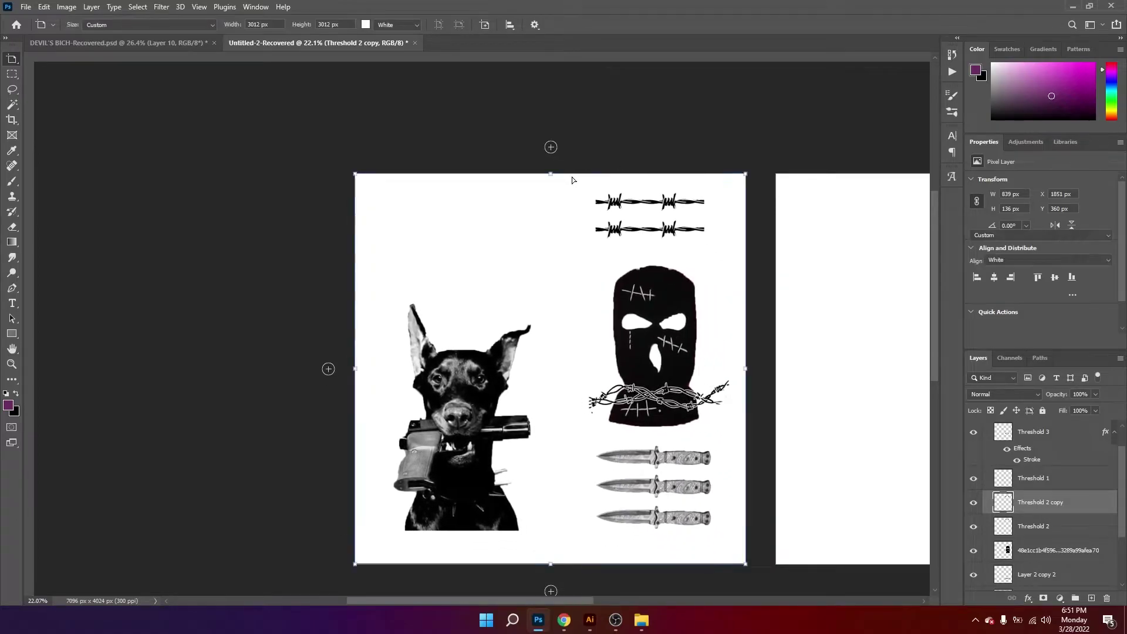
Step: Enlarge the Doberman to about 111%, keeping its lower-left corner in place
left_click(572, 177)
key("v")
left_click_drag(545, 187, 624, 253)
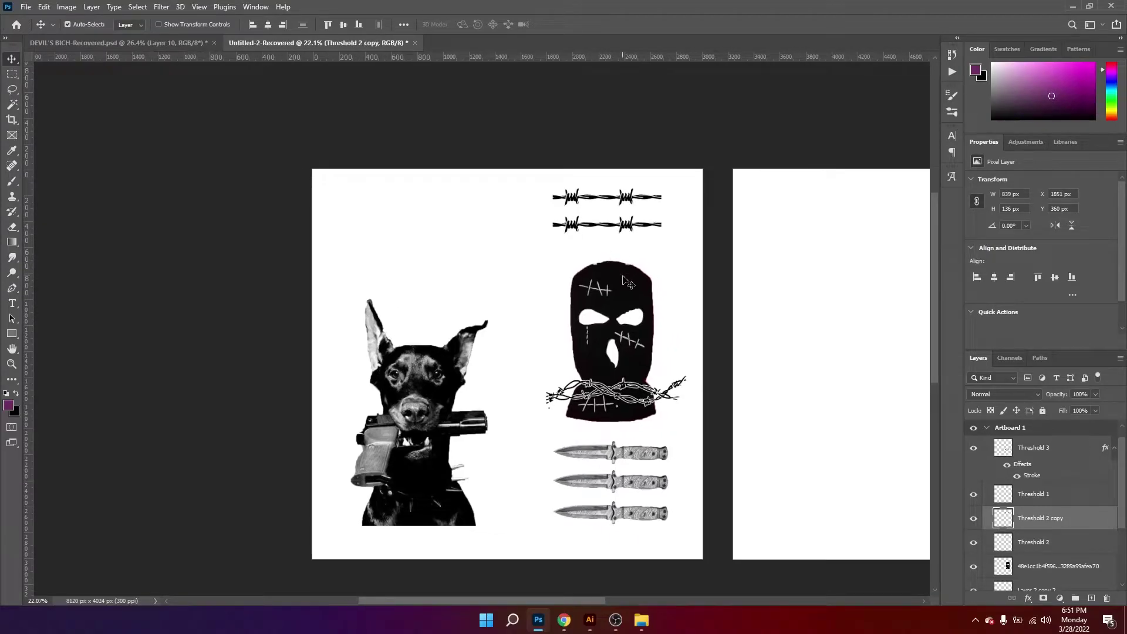
left_click_drag(498, 370, 528, 365)
left_click_drag(461, 467, 458, 464)
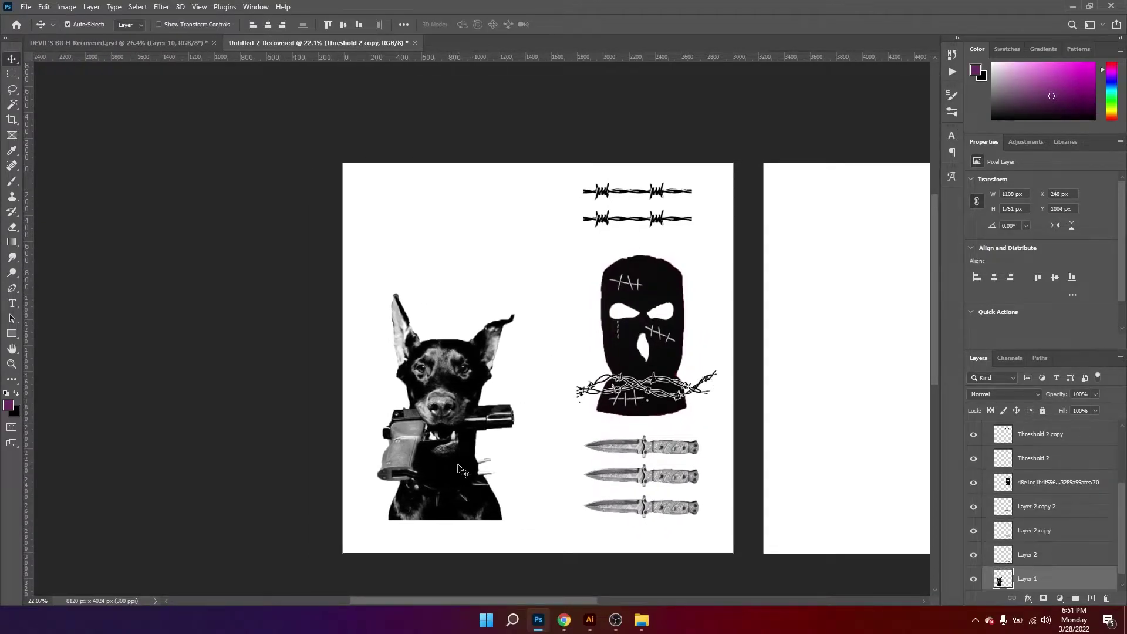
key("ctrl+t")
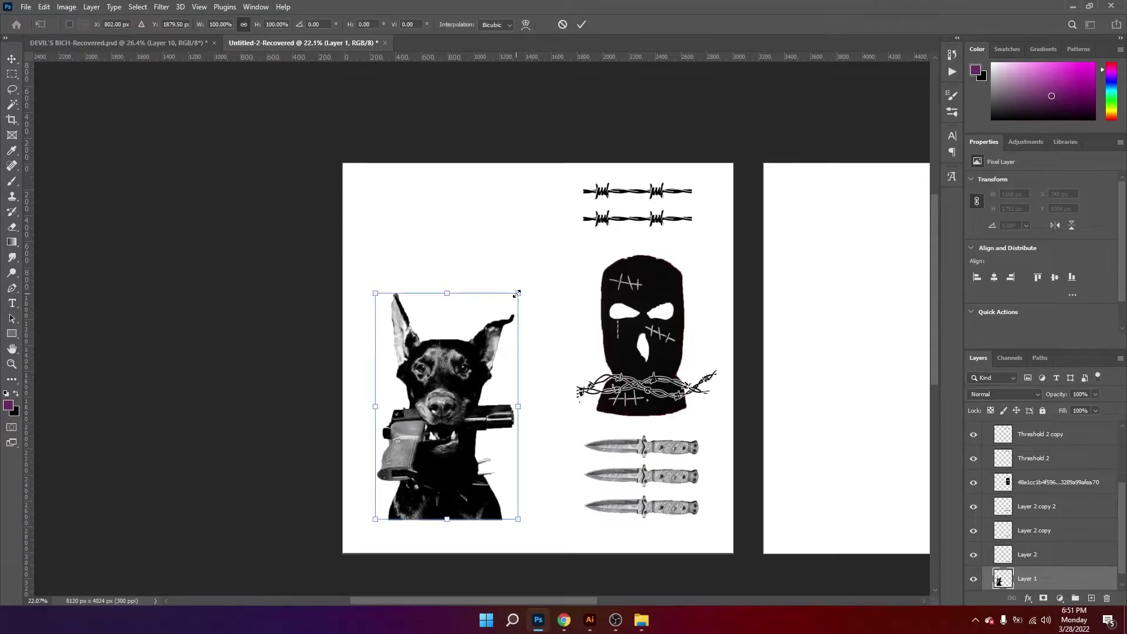
left_click_drag(517, 293, 533, 268)
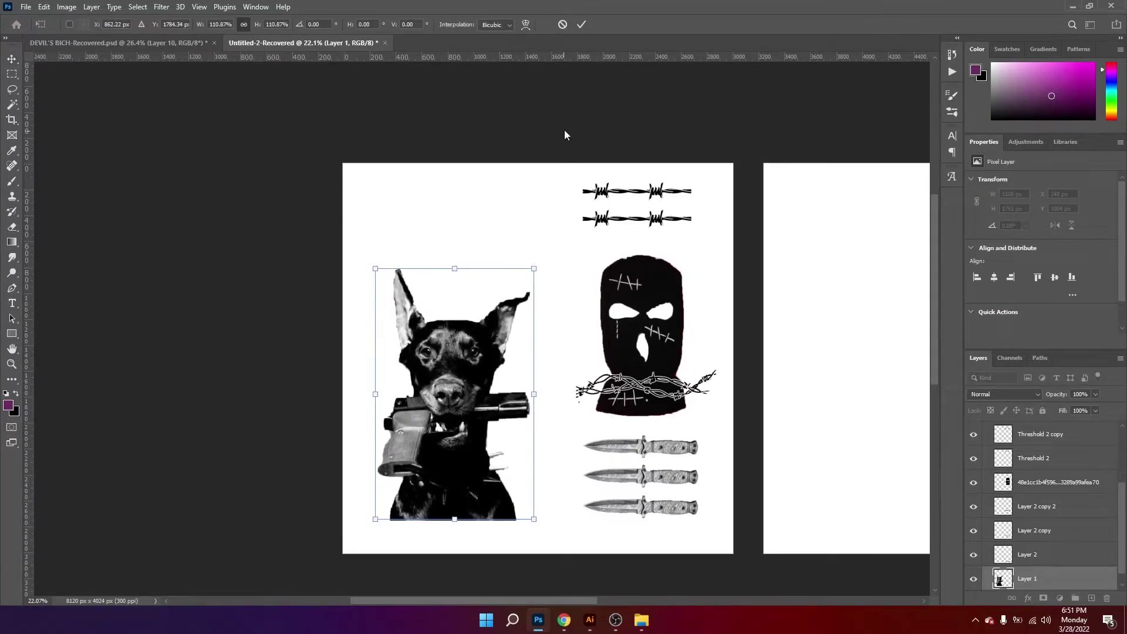
left_click(580, 24)
Step: Scale the Doberman down to about 1097 × 1734 px, keeping its lower-left corner in place
key("z")
left_click_drag(473, 463, 427, 489)
key("v")
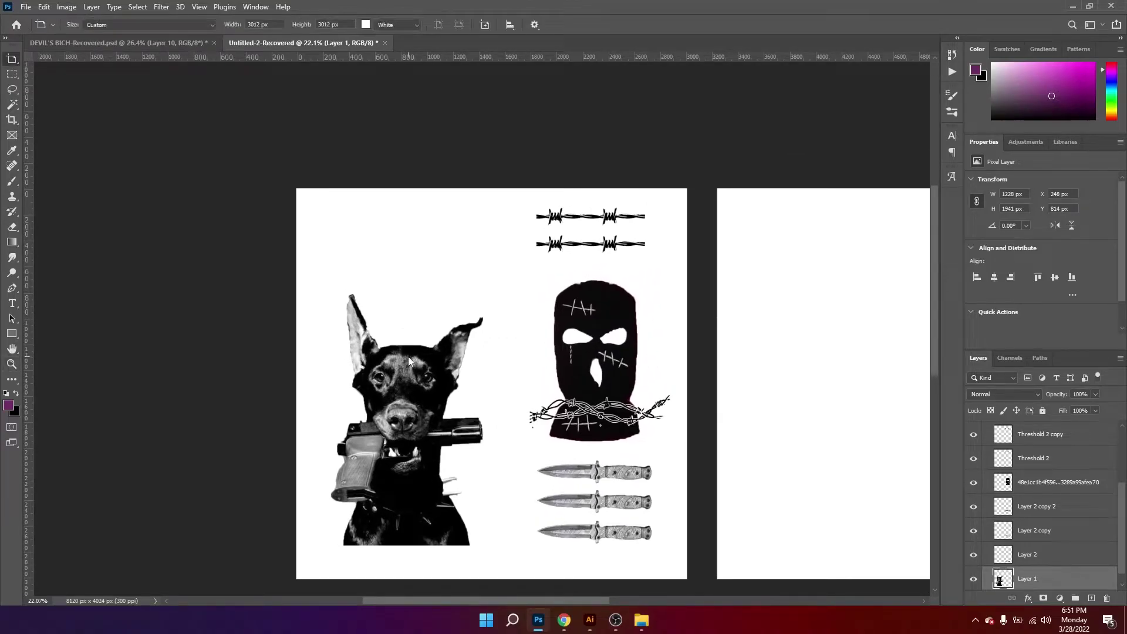
key("ctrl+t")
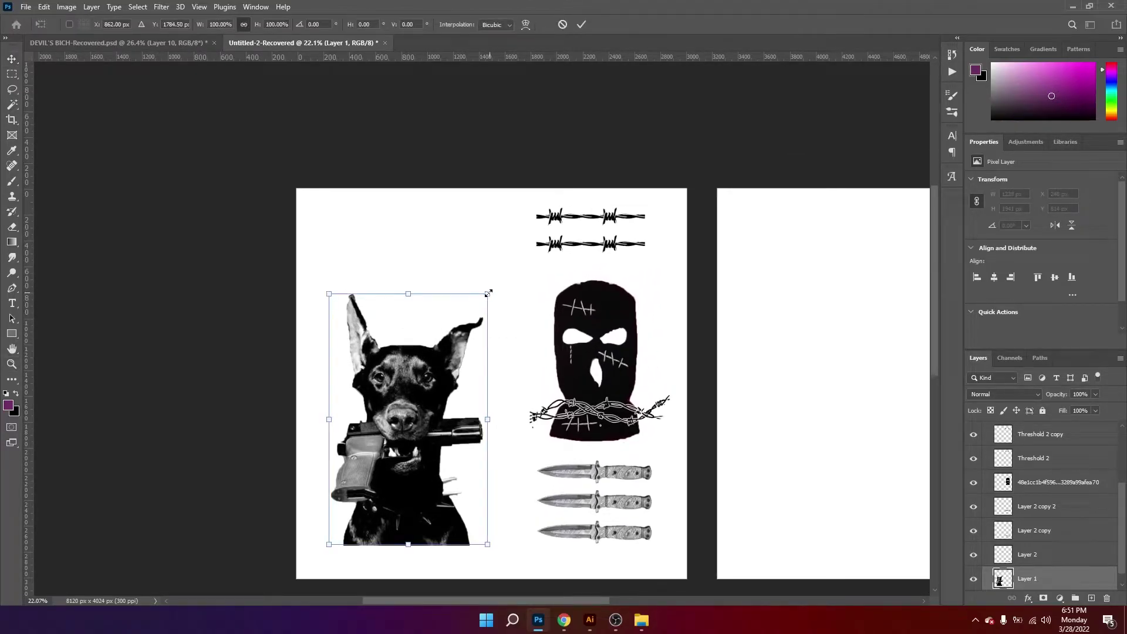
left_click_drag(489, 293, 472, 319)
left_click(581, 24)
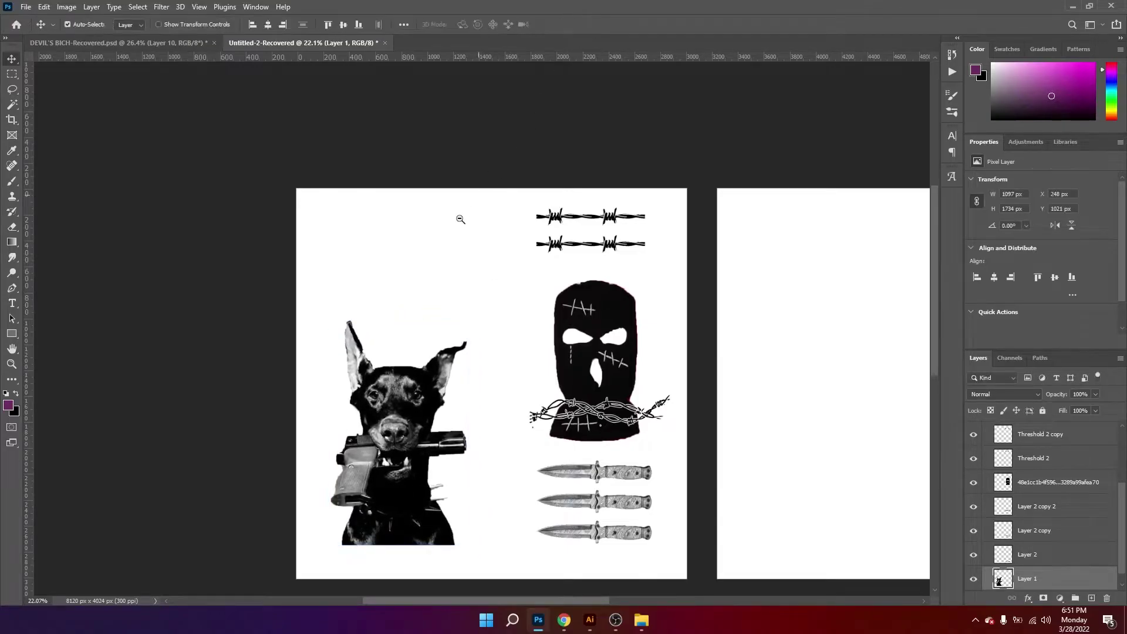
Step: Add the text "dont be" above the Doberman in the XXII Ultimate-Black-Metal font
key("t")
left_click(377, 257)
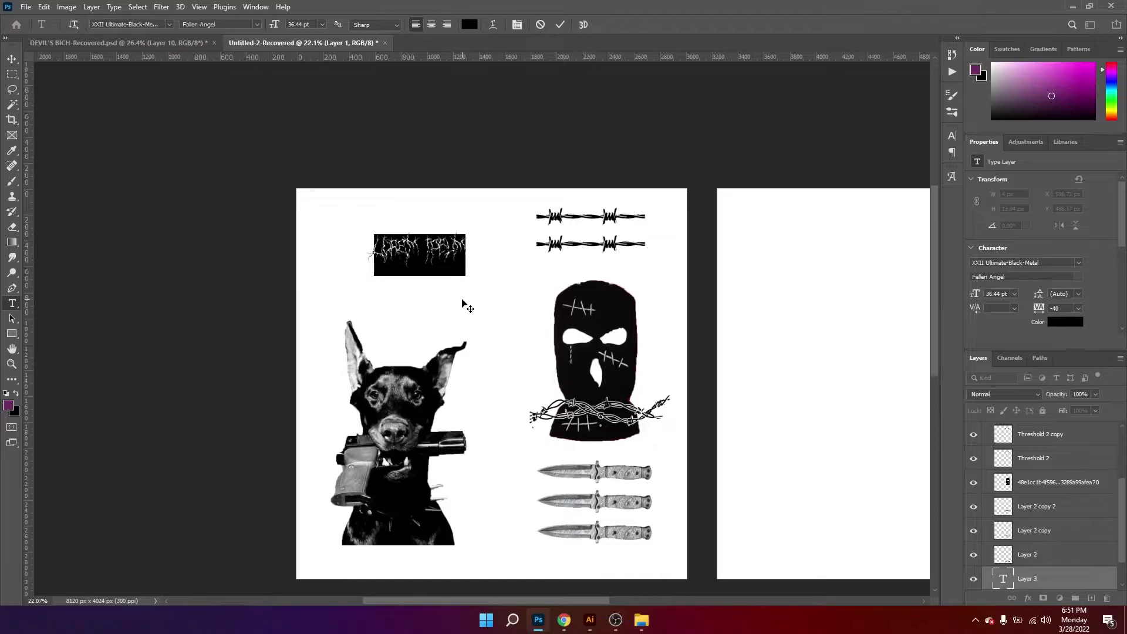
type("DON'T")
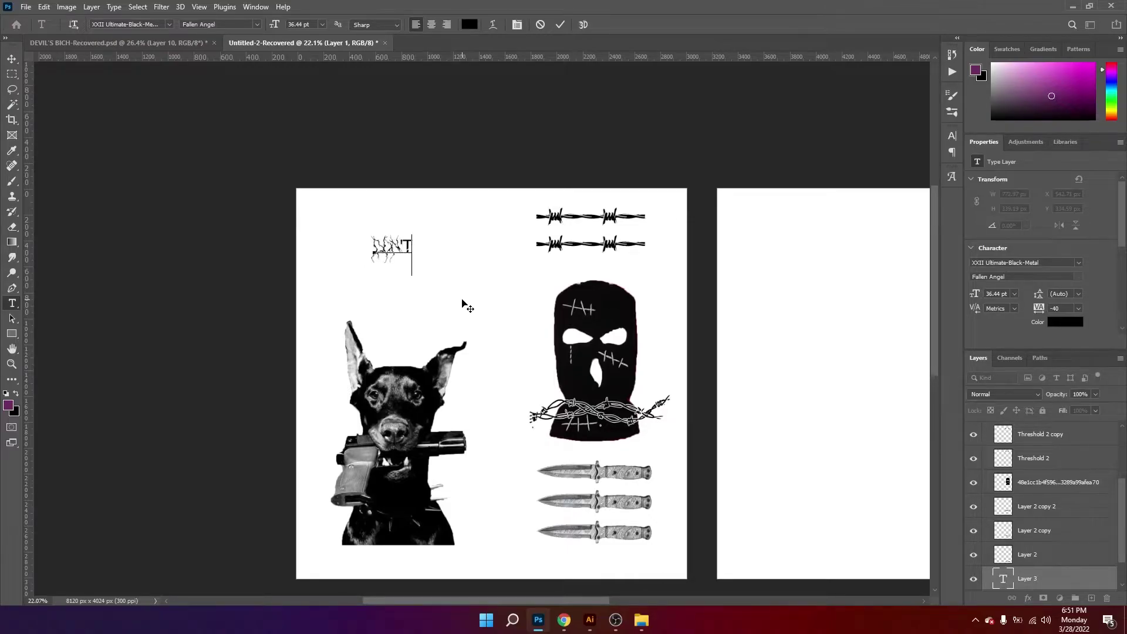
key("BackSpace")
key("BackSpace")
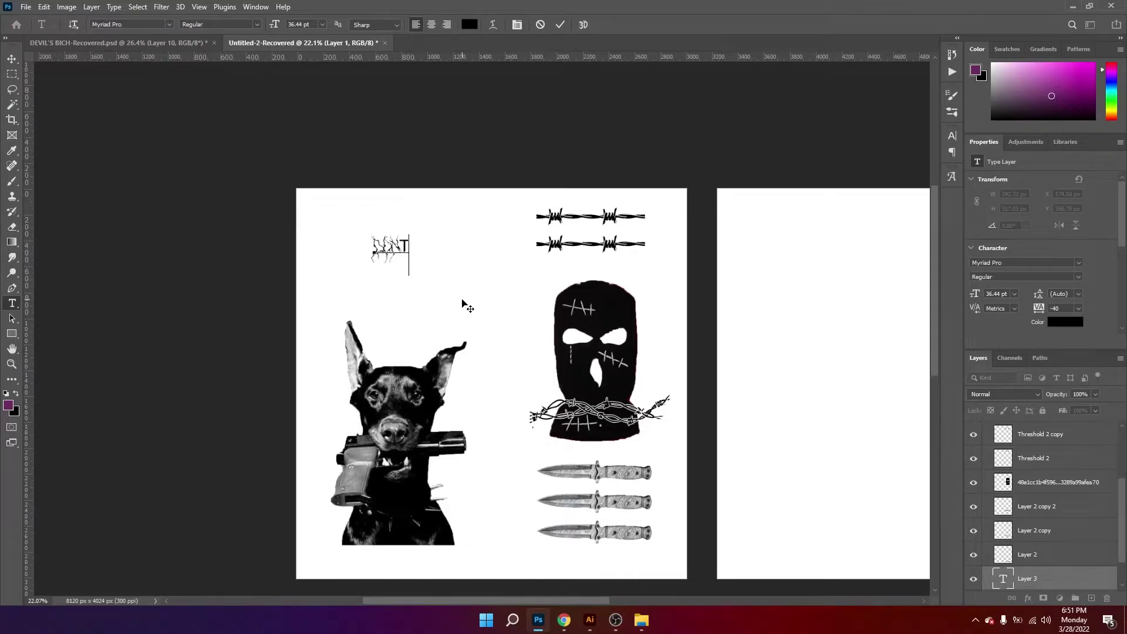
key("ctrl+a")
key("BackSpace")
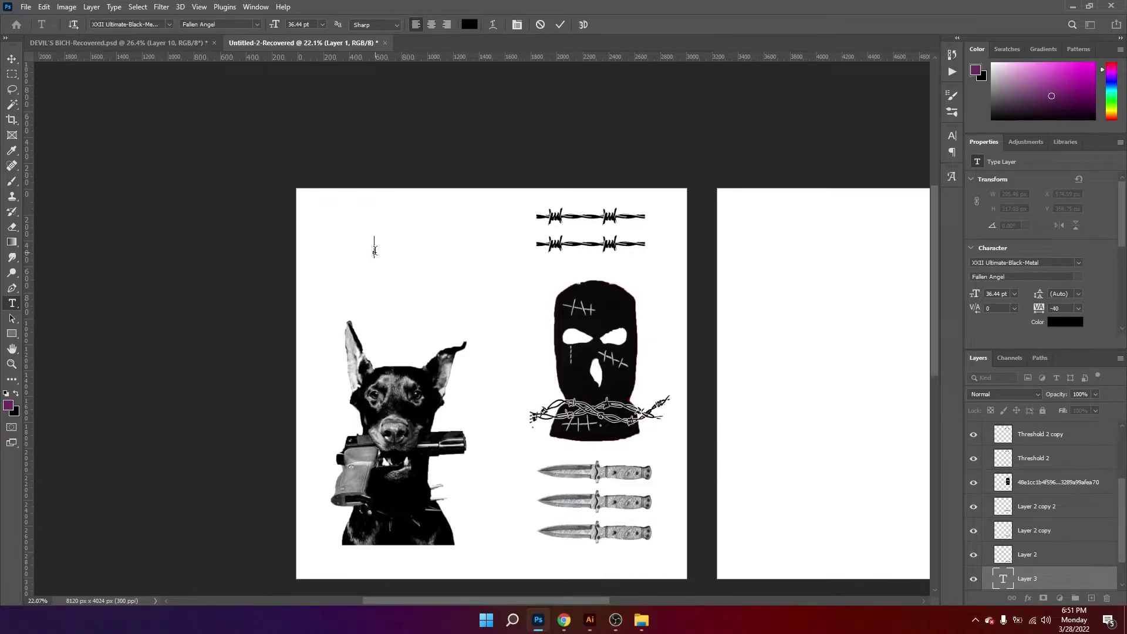
type("DEV")
type("T BE")
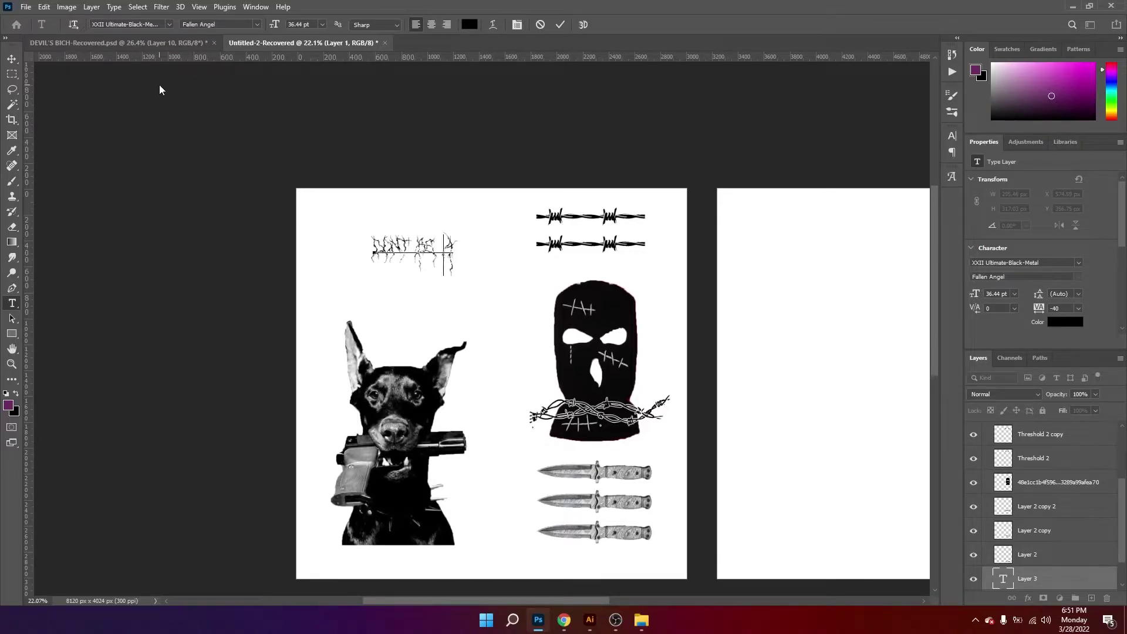
left_click(12, 59)
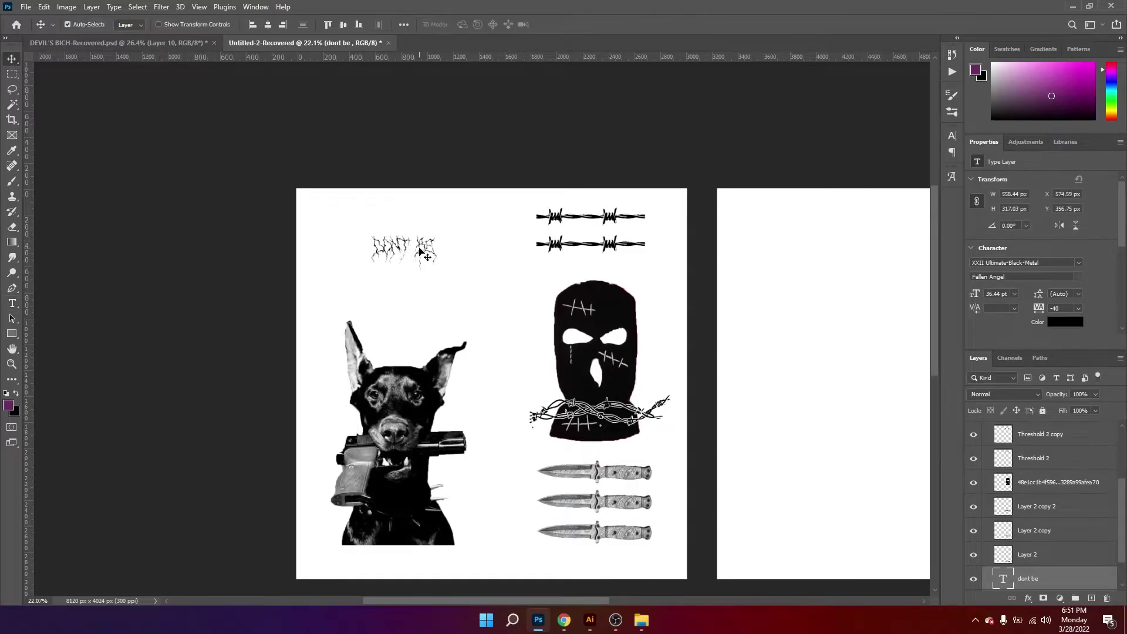
Step: Enlarge the "dont be" text to about 62 pt and place it near the artboard's upper edge above the Doberman
left_click_drag(419, 247, 550, 286)
key("ctrl+t")
left_click(581, 24)
Step: Give the "dont be" text layer a black (000000) 5 px outside stroke
key("z")
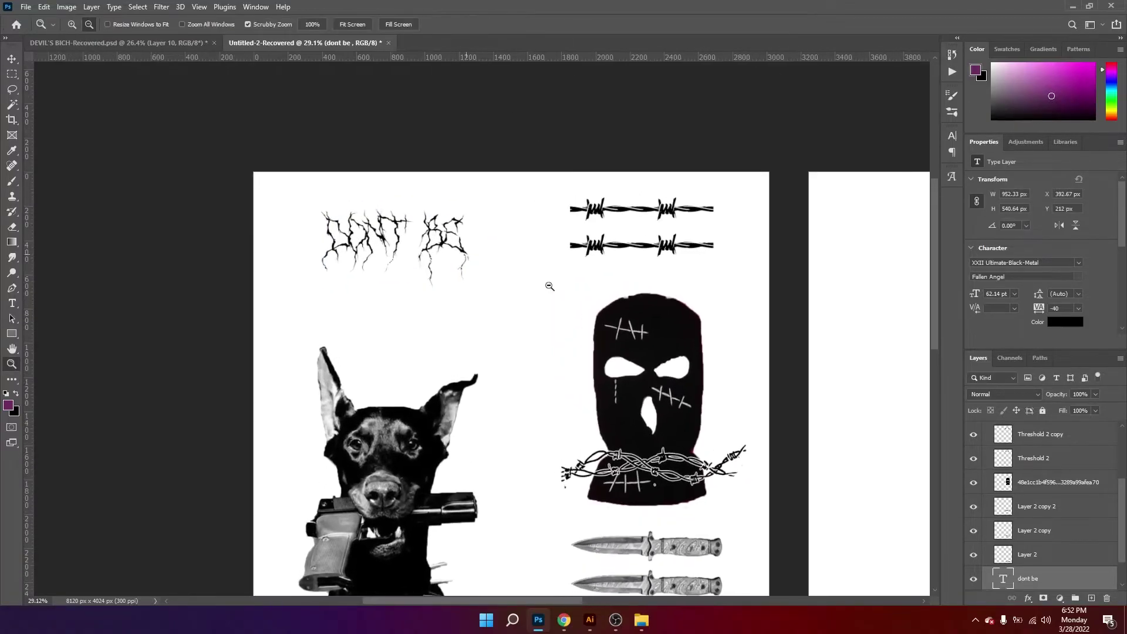
double_click(1085, 581)
left_click(676, 301)
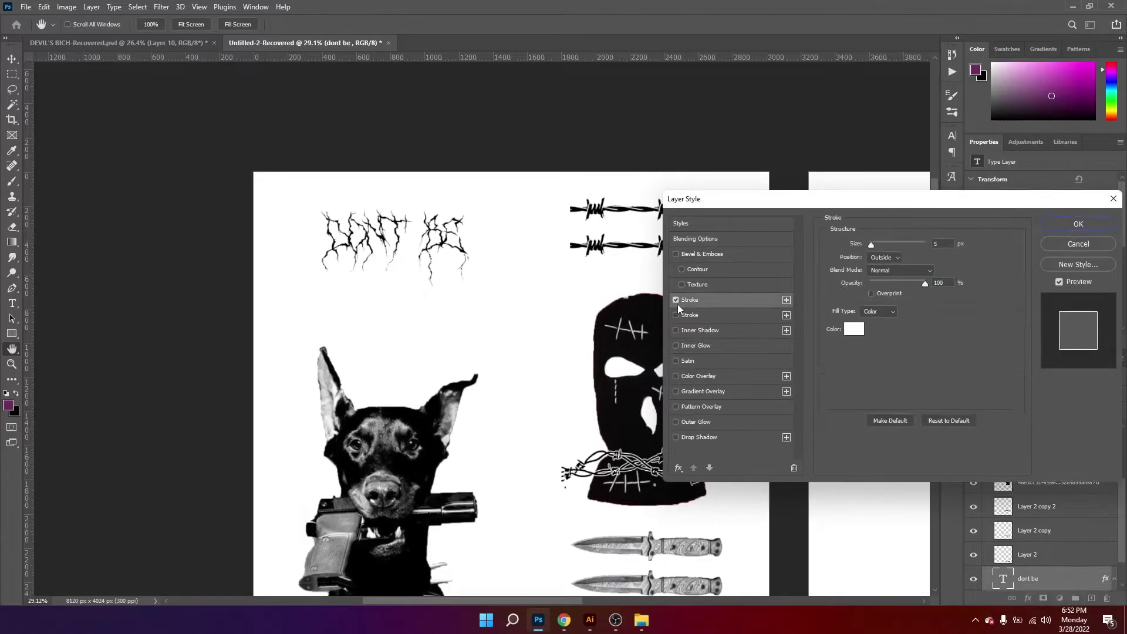
left_click(854, 334)
left_click_drag(715, 241, 675, 328)
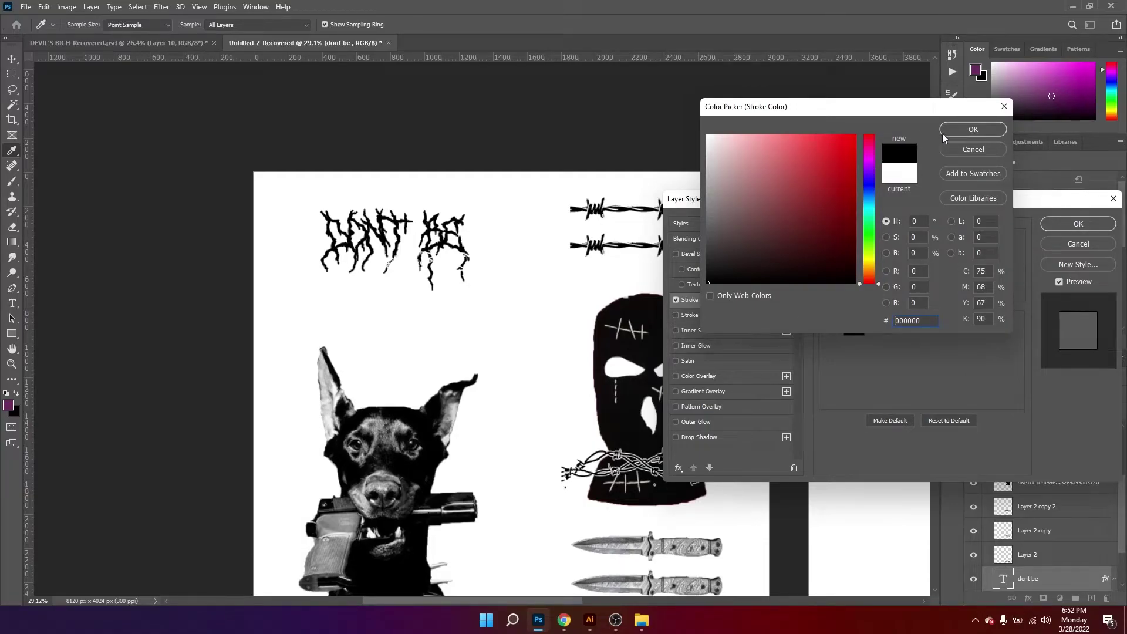
left_click(956, 130)
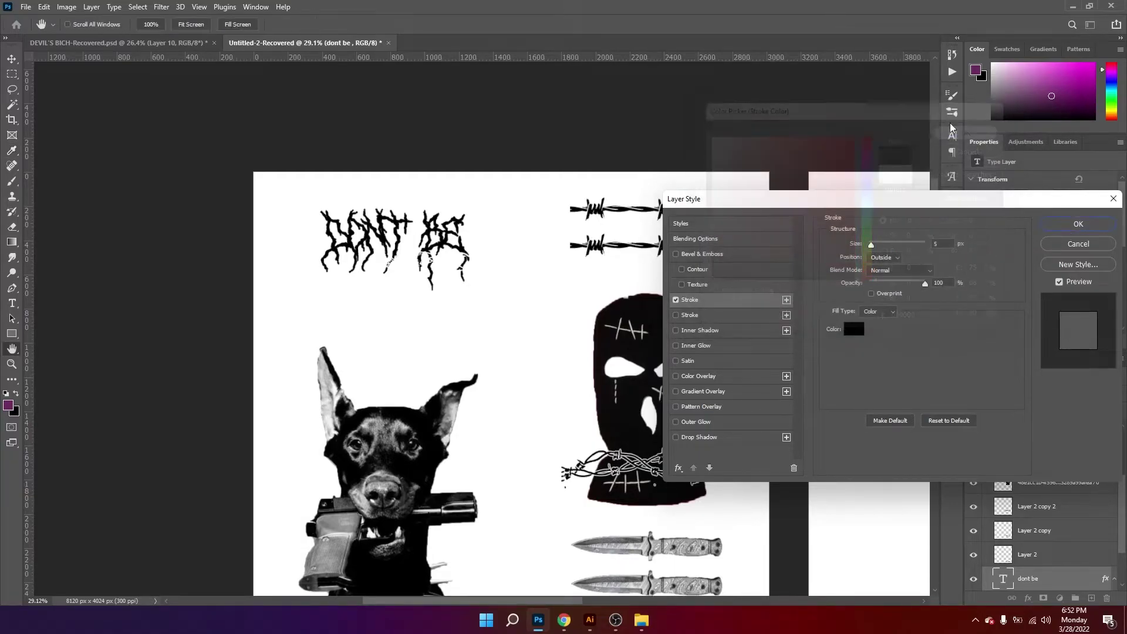
left_click(1077, 224)
Step: Delete the leftover Threshold 1 layer whose white fragments cut across the "dont be" lettering
scroll(415, 253, "up", 4)
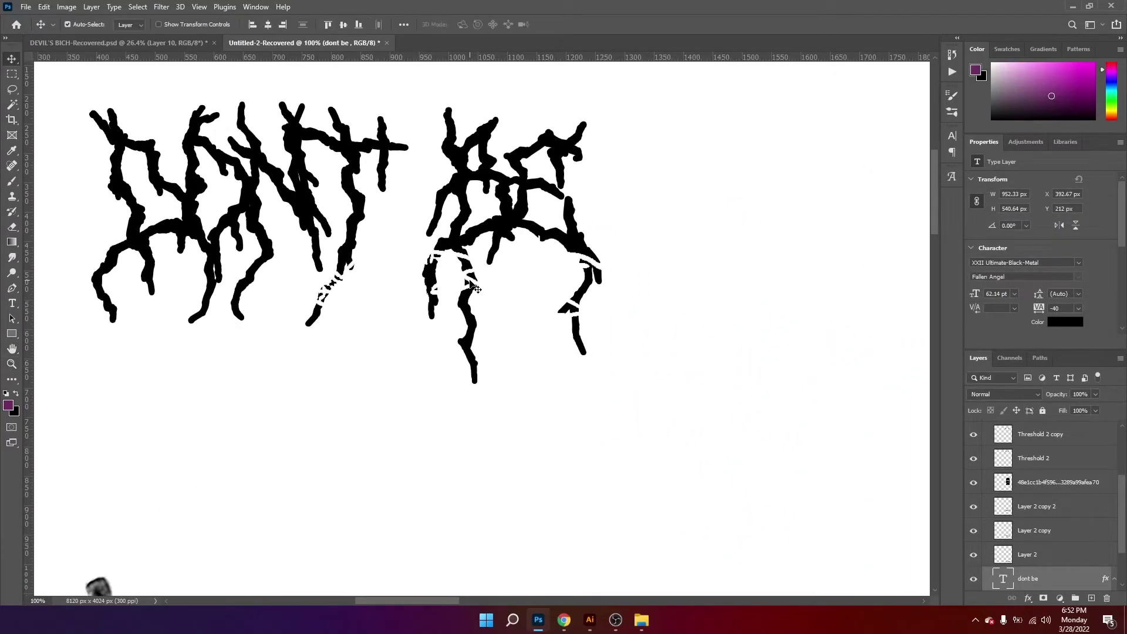
left_click_drag(477, 289, 664, 259)
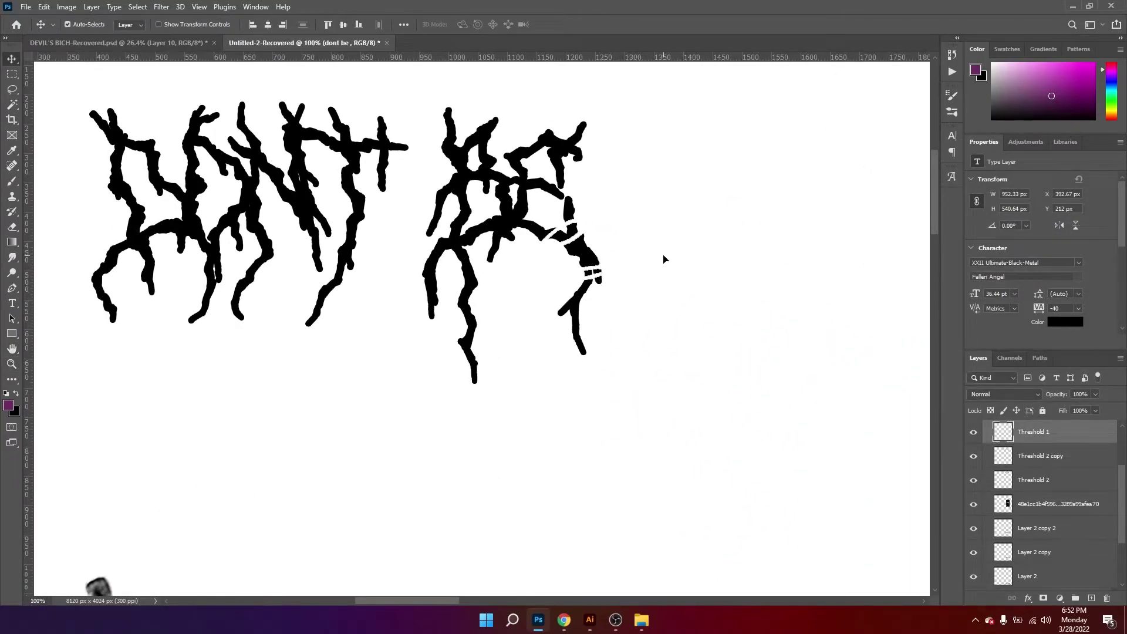
key("Delete")
scroll(650, 261, "down", 3)
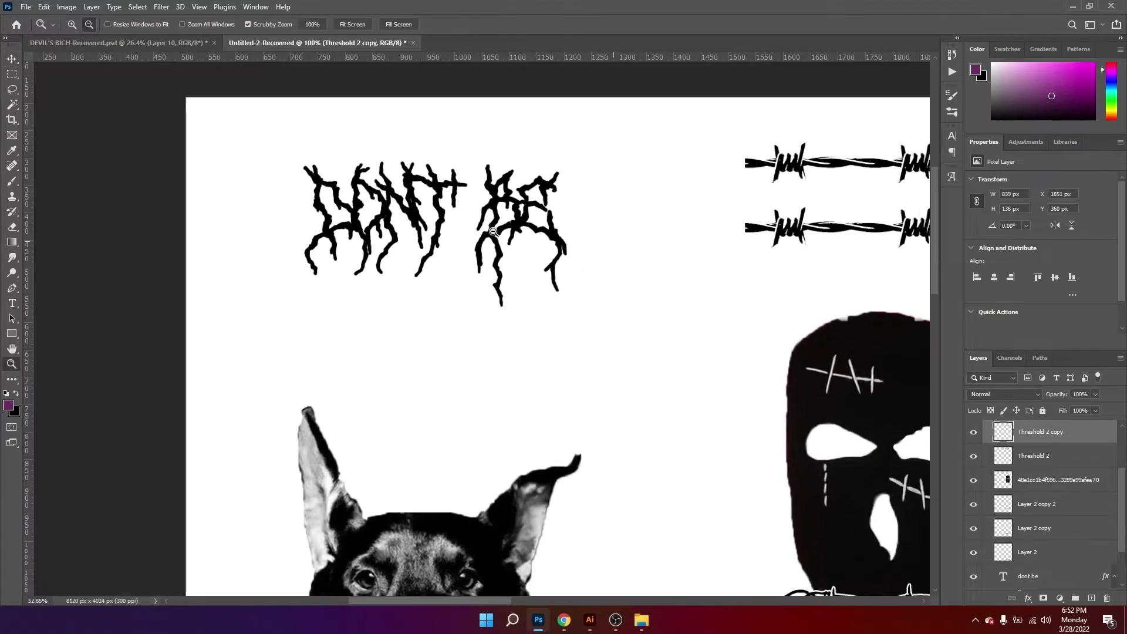
Step: Duplicate the "dont be" text directly below the original and change the copy's wording to "a bad guy"
left_click_drag(515, 172, 515, 179)
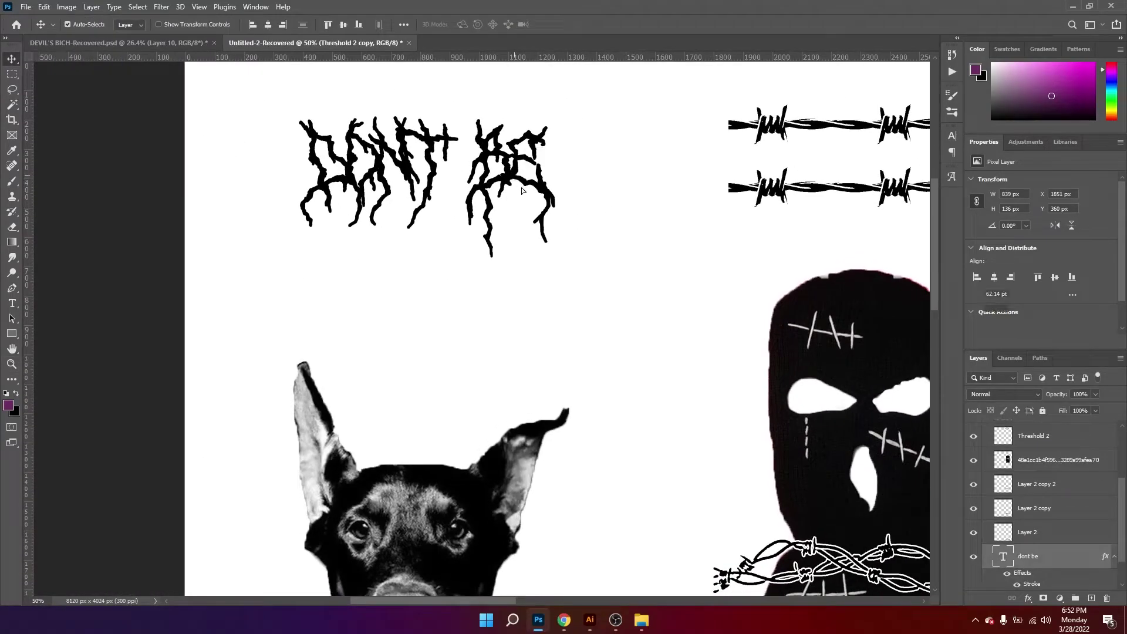
key("z")
left_click_drag(507, 245, 474, 244)
mouse_move(516, 243)
left_mouse_down()
mouse_move(528, 200)
mouse_move(527, 234)
left_mouse_up()
key("v")
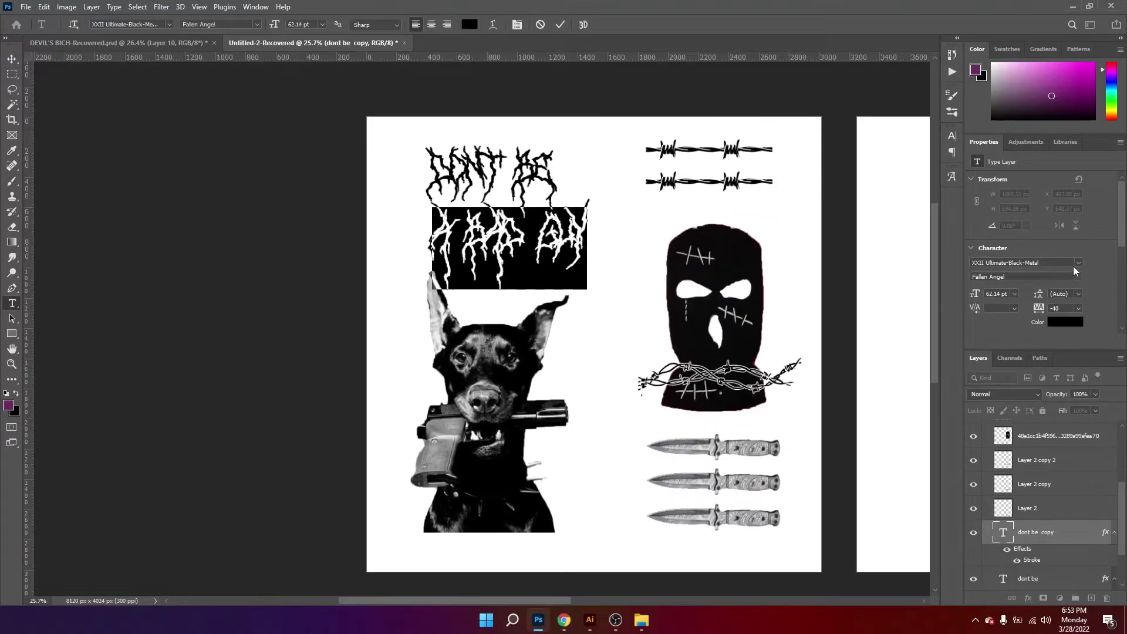
Step: Set the "a bad guy" text in the font Helvetica Neue LT Std 75 Bold
left_click(1079, 263)
type("75")
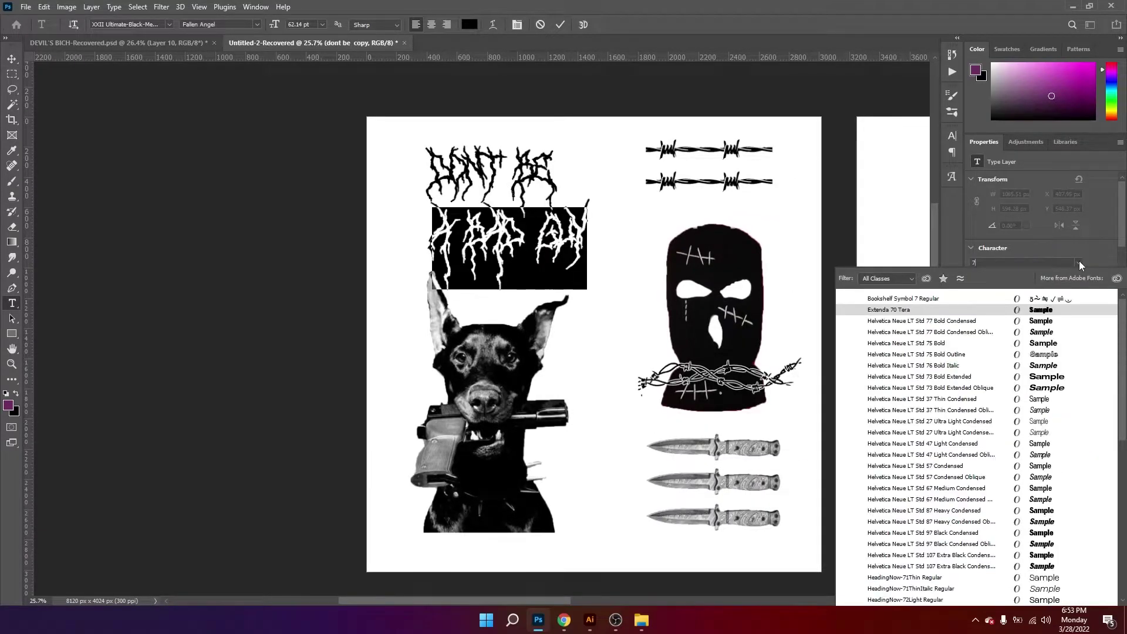
left_click(1028, 302)
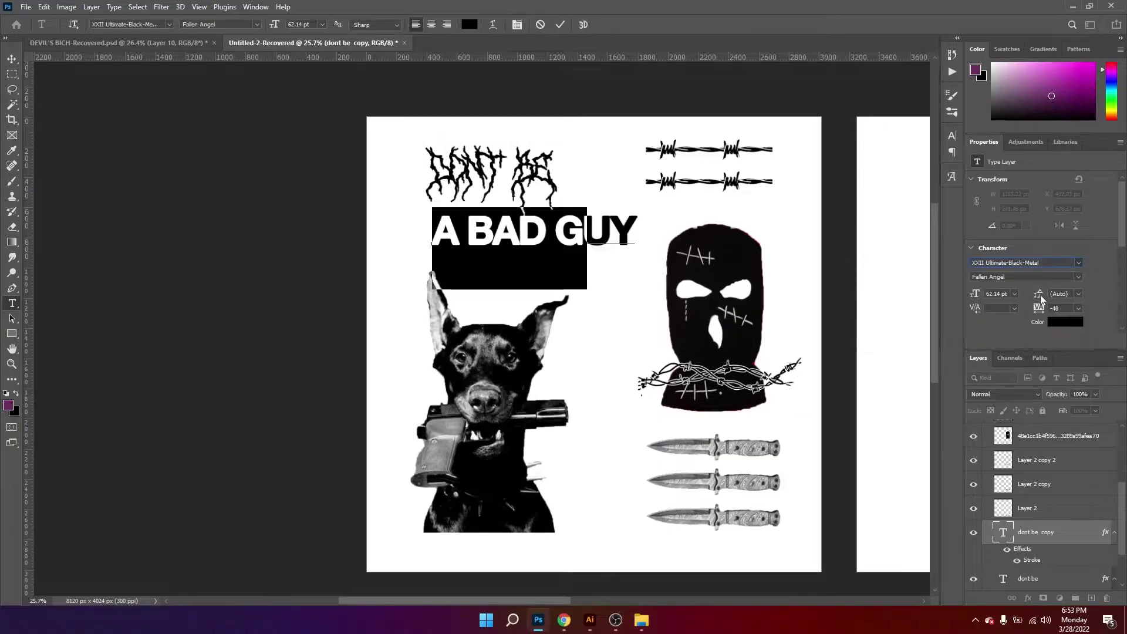
Step: Scale the "A BAD GUY" line down to about 71% and position it between "DONT BE" and the Doberman
left_click(12, 62)
left_click_drag(616, 241, 565, 232)
key("ctrl+t")
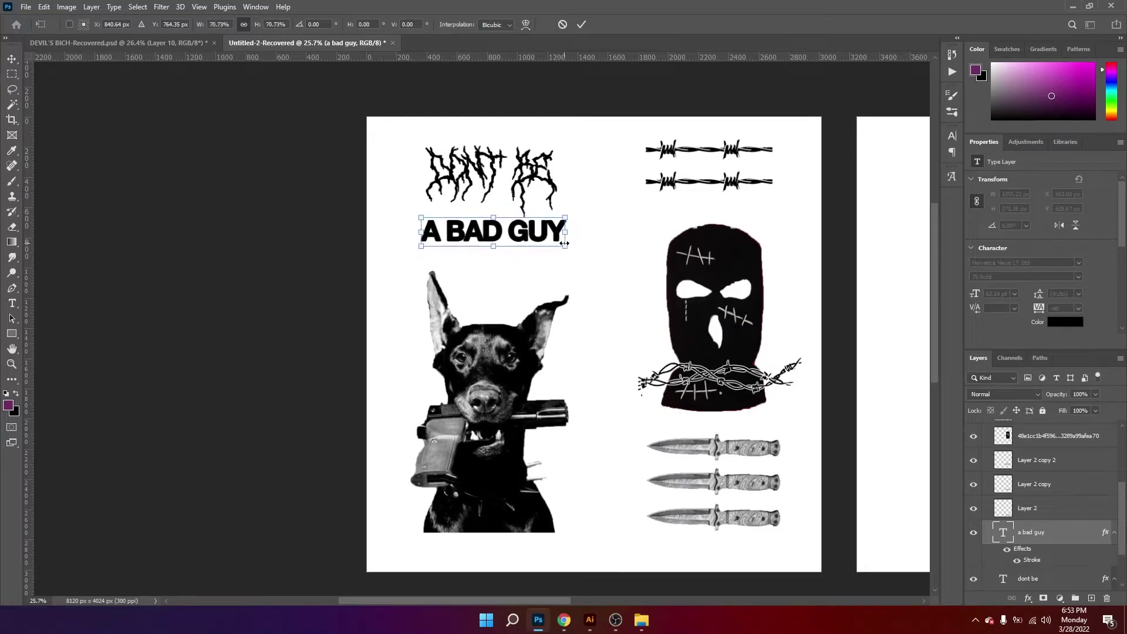
left_click(581, 24)
Step: Duplicate the "A BAD GUY" line twice, stacking the copies directly below the original
scroll(501, 232, "up", 3)
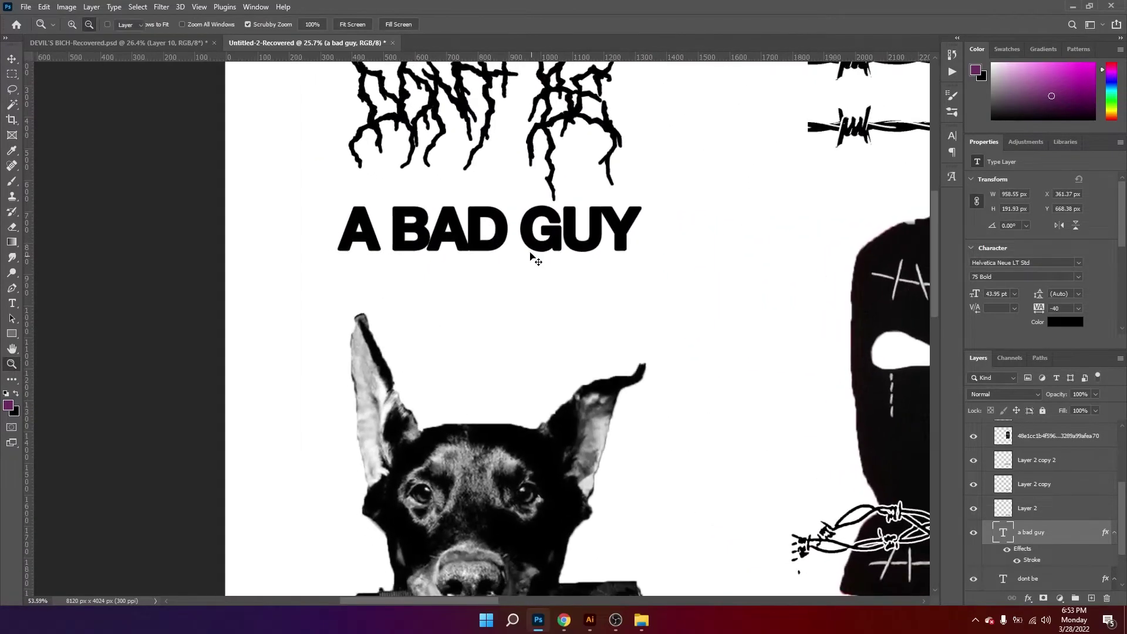
left_click_drag(502, 234, 503, 325)
left_click(766, 234)
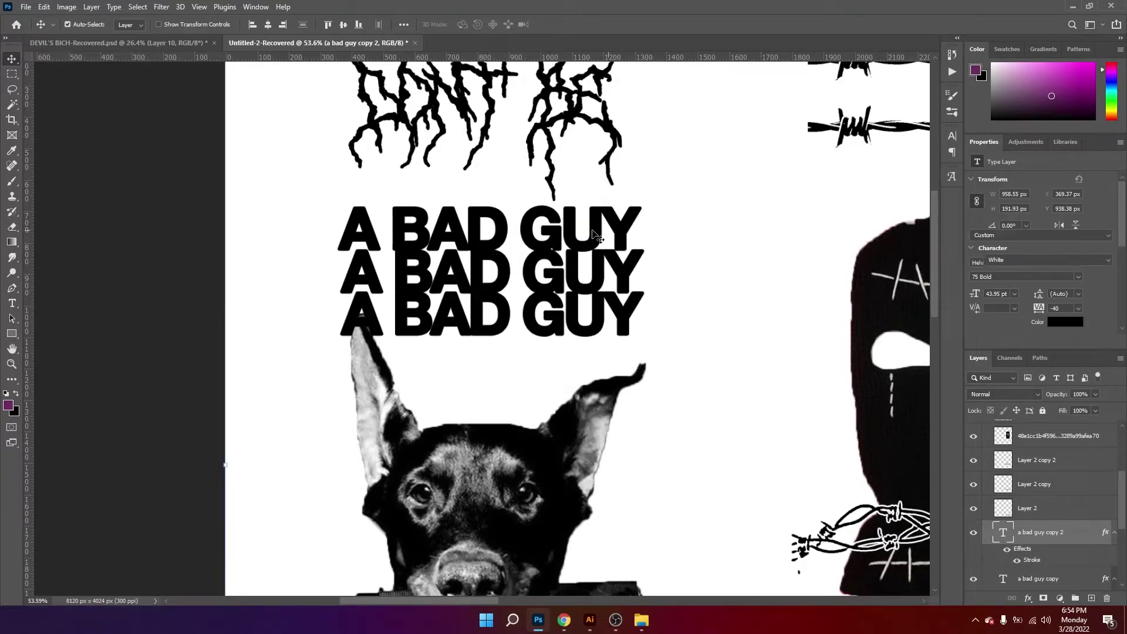
Step: Squash the uppermost "A BAD GUY" line to about 39% height and move the middle line up against it
key("z")
scroll(501, 231, "up", 2)
key("v")
left_click(500, 226)
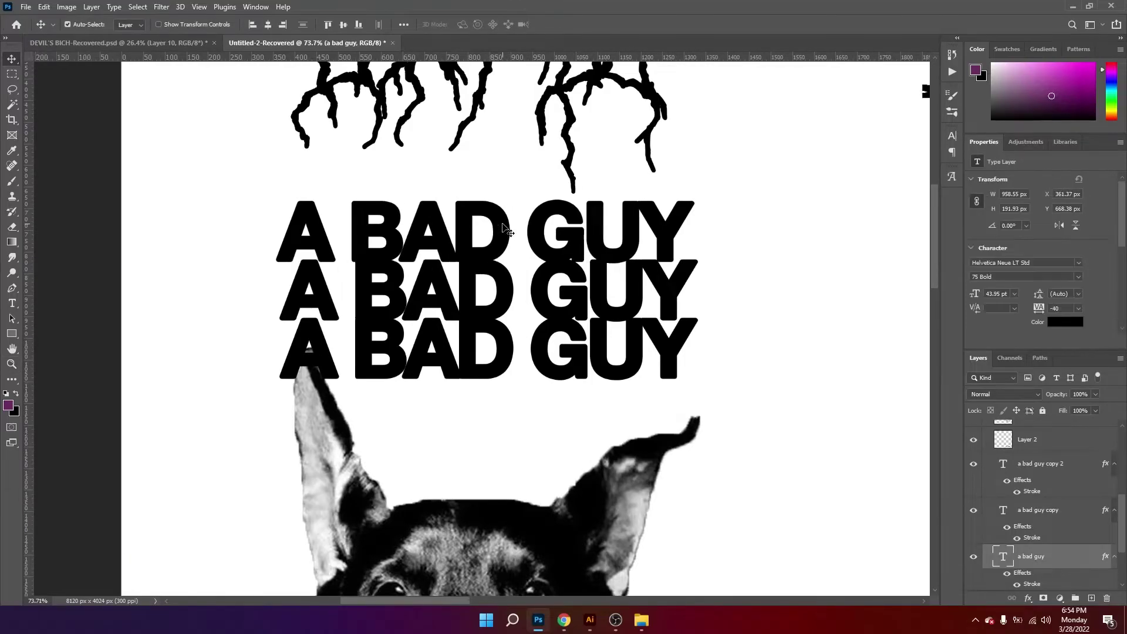
key("ctrl+t")
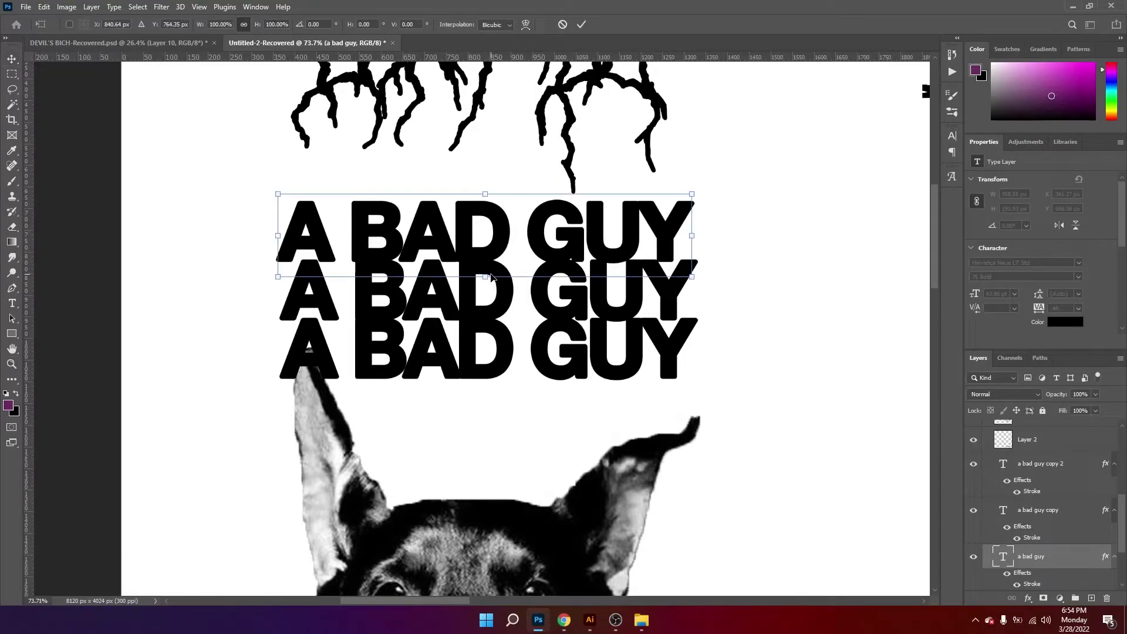
left_click_drag(485, 277, 544, 253)
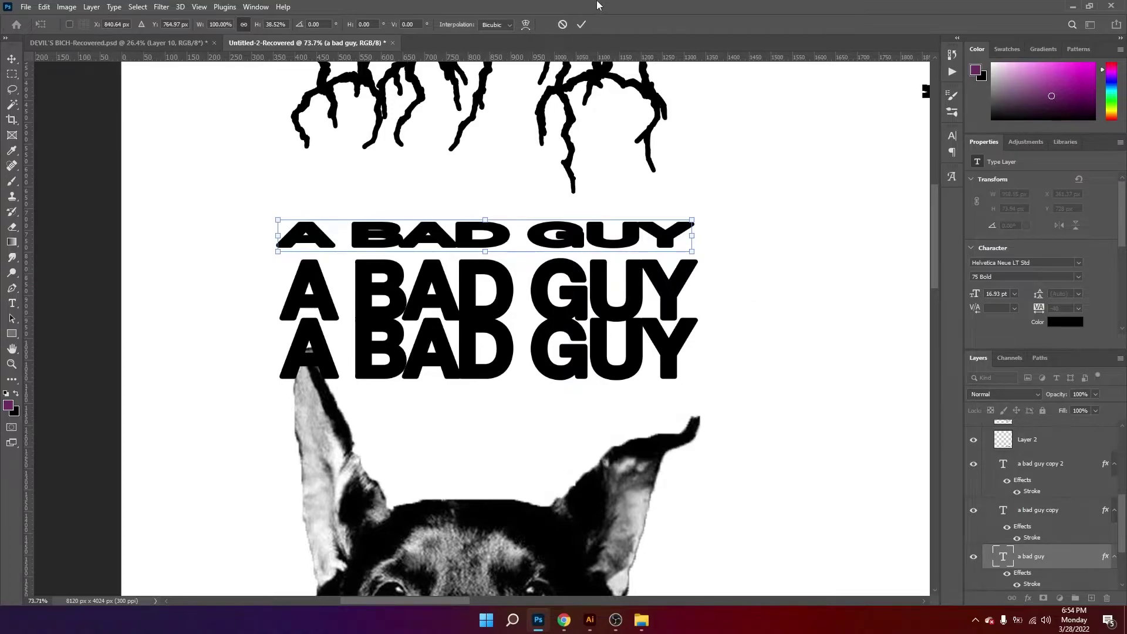
left_click(581, 24)
left_click_drag(497, 296, 496, 278)
Step: Stretch the lowest "A BAD GUY" line to about 157% height and place it directly beneath the middle line
left_click(504, 366)
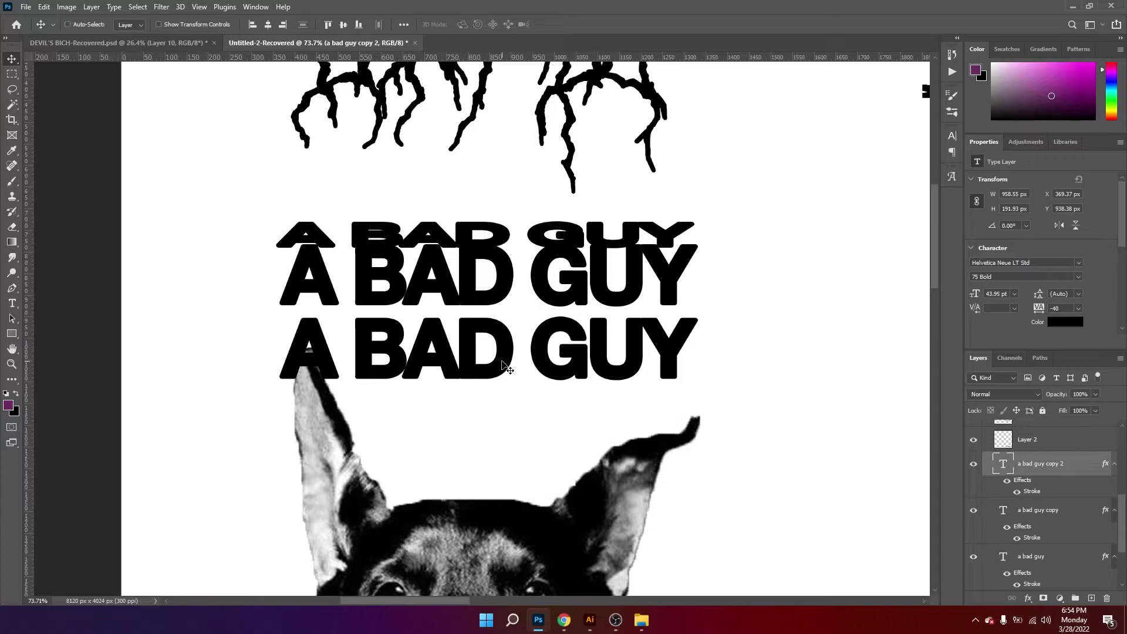
key("ctrl+t")
left_click_drag(487, 398, 488, 445)
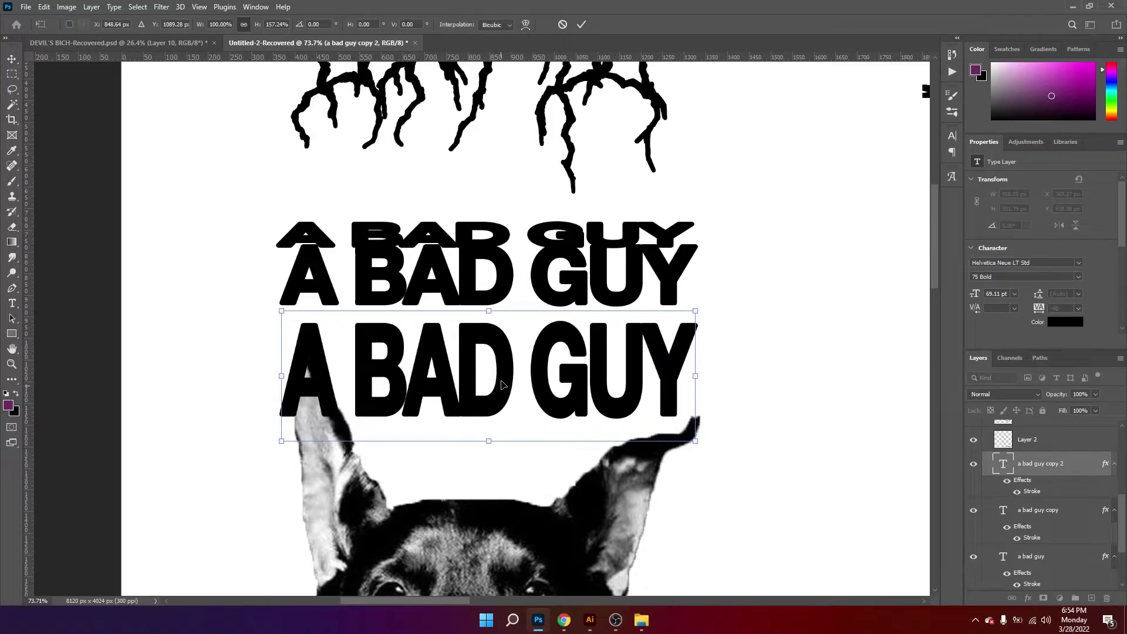
left_click_drag(502, 385, 500, 373)
key("Return")
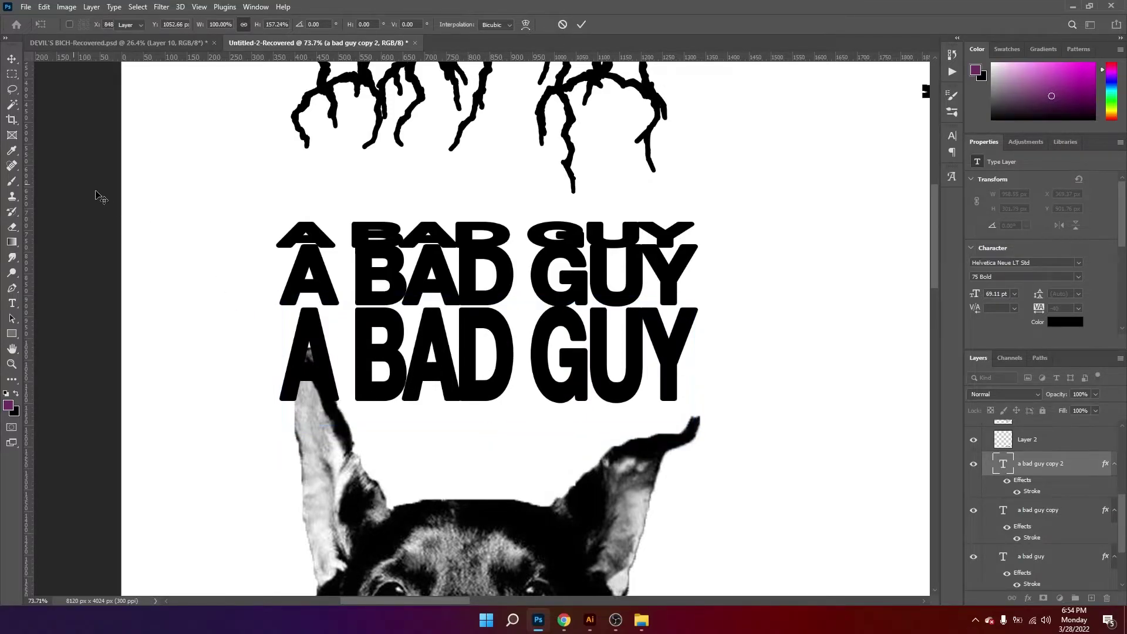
Step: Move the three stacked "A BAD GUY" lines up together, closer to "DONT BE" and clear of the Doberman's head
left_click_drag(117, 190, 587, 328)
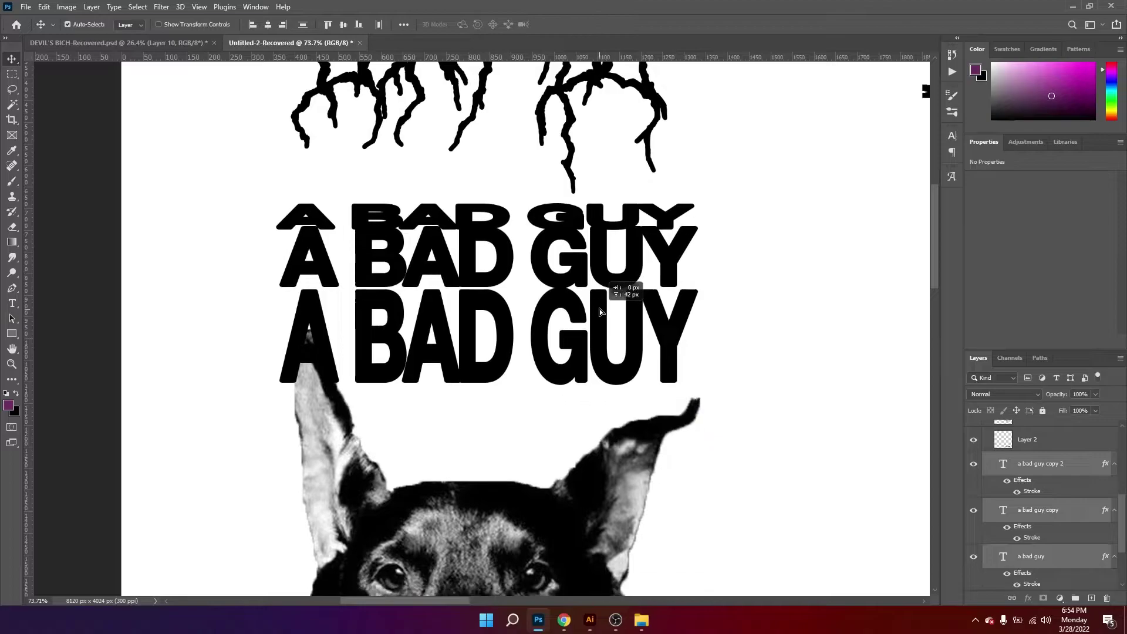
left_click(187, 211)
left_click_drag(188, 212, 646, 328)
left_click_drag(553, 319, 554, 283)
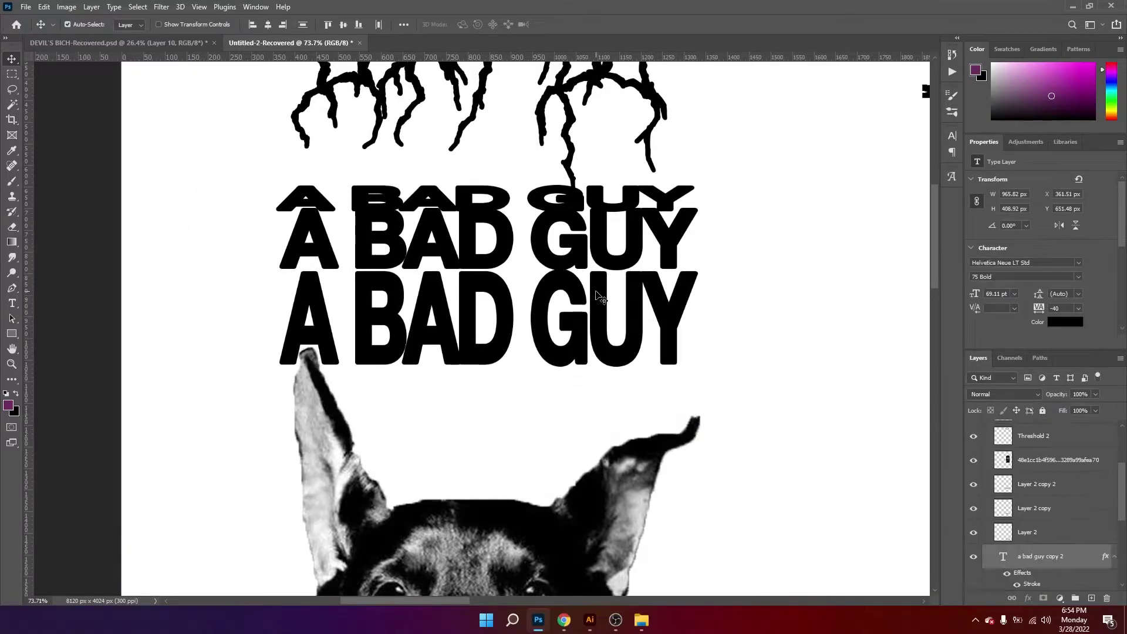
key("ctrl+t")
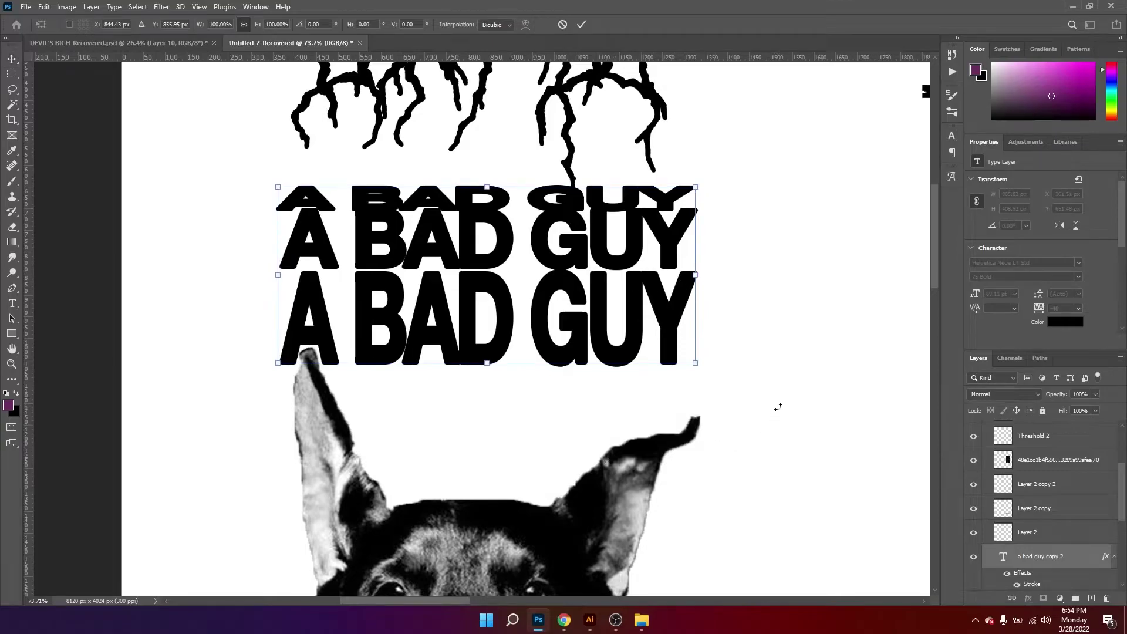
left_click(581, 24)
left_click_drag(682, 243, 675, 249)
key("ctrl+z")
Step: Nudge the middle and lowest "A BAD GUY" lines slightly left to line up with the uppermost line
left_click(781, 245)
left_click_drag(539, 232, 533, 231)
left_click_drag(541, 301, 534, 302)
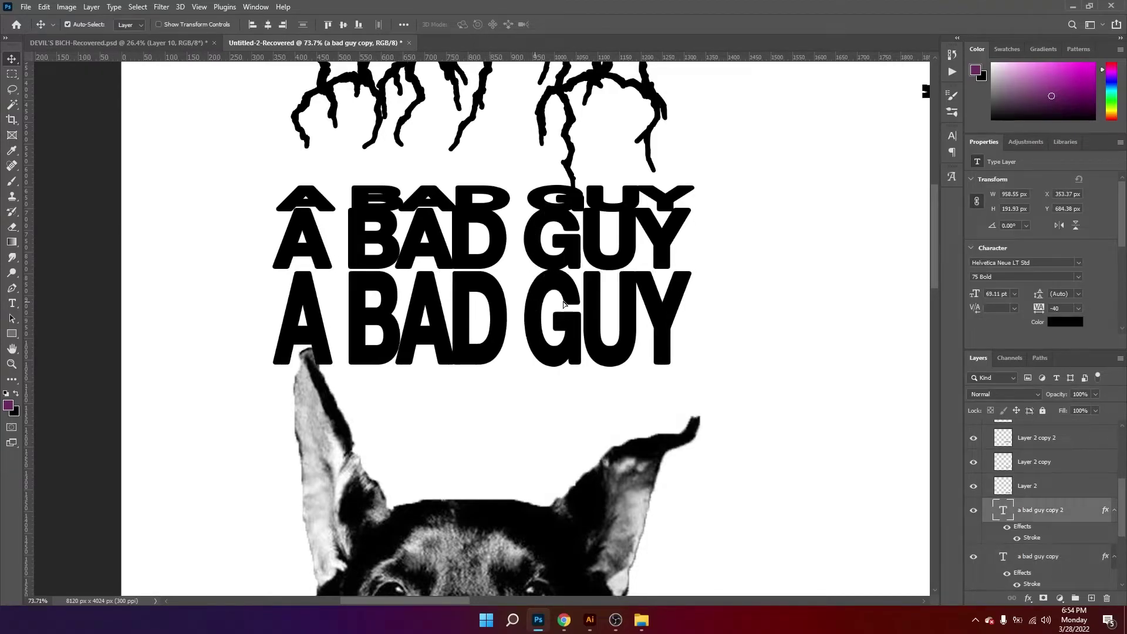
left_click(759, 288)
Step: Move the Doberman slightly down so its ear clears the "A BAD GUY" lettering
key("z")
left_click_drag(725, 292, 651, 291)
left_click_drag(716, 318, 541, 120)
key("v")
left_click_drag(431, 252, 432, 269)
Step: Select the three stacked "A BAD GUY" lines and scale them together to 80.65%
key("z")
left_click_drag(478, 221, 466, 326)
key("v")
left_click_drag(344, 186, 520, 221)
key("ctrl+t")
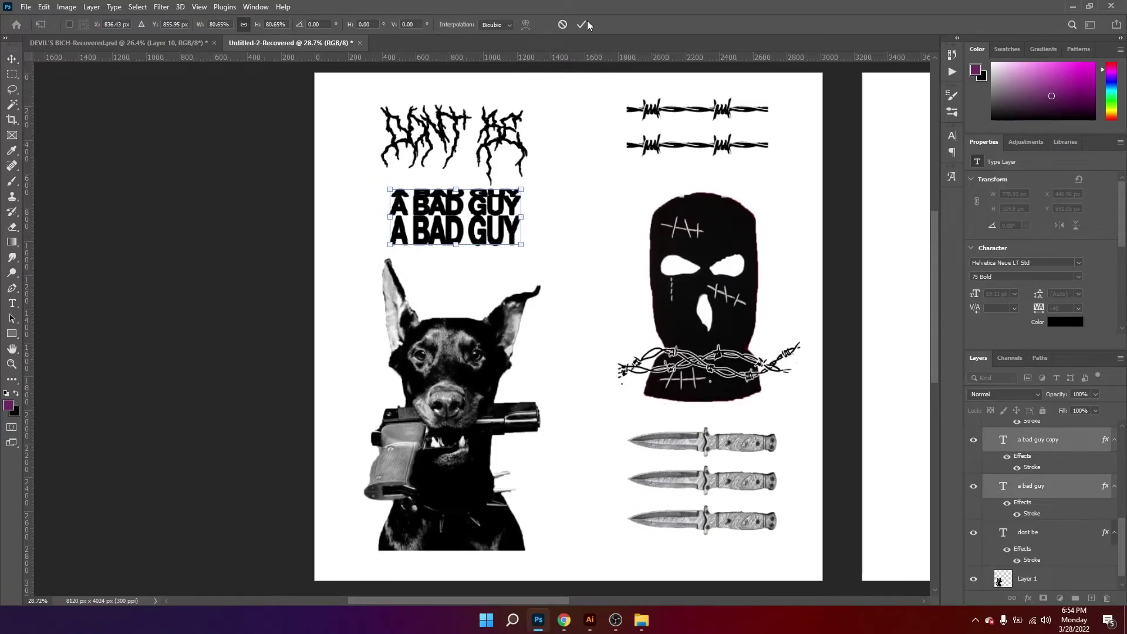
left_click(588, 22)
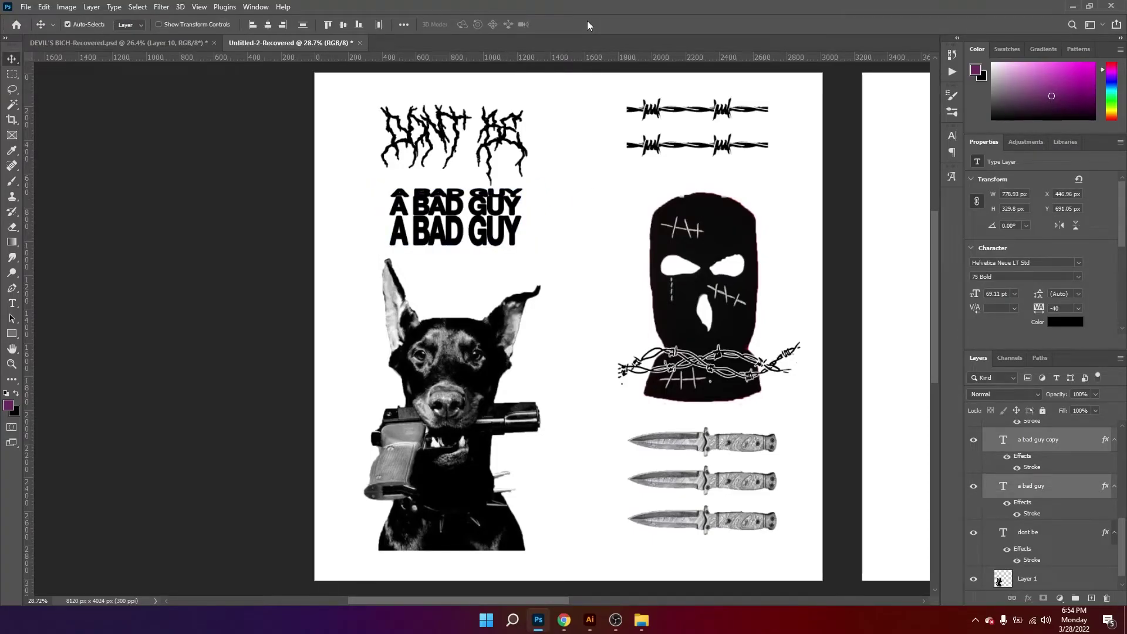
Step: Enlarge the three "A BAD GUY" lines together until they are slightly wider than "DONT BE"
key("ctrl+t")
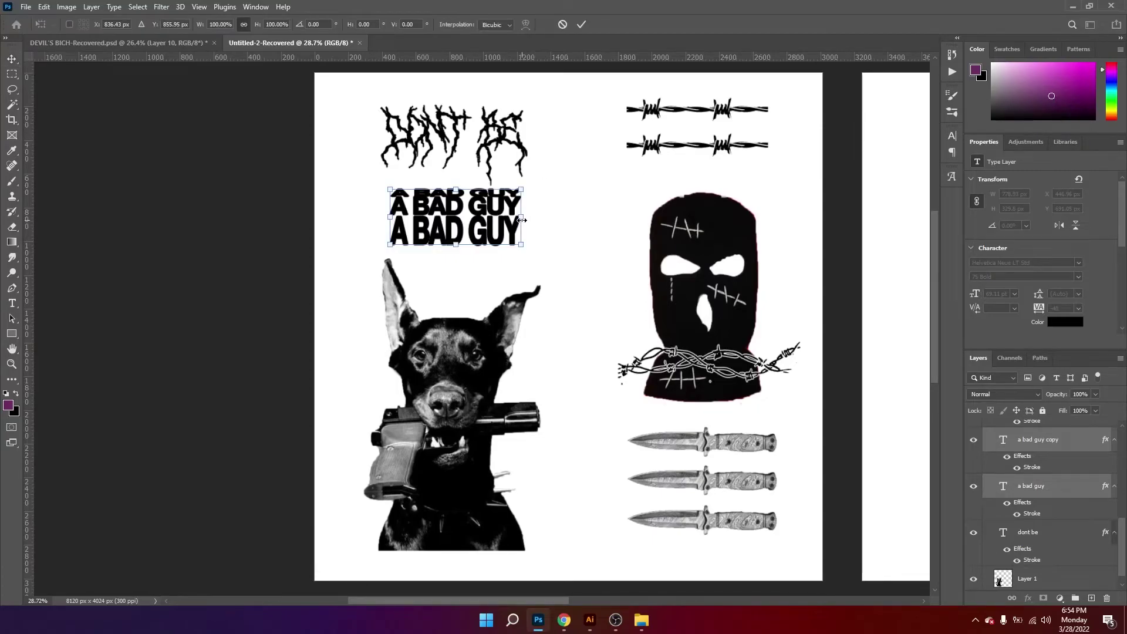
mouse_move(524, 219)
left_mouse_down()
mouse_move(546, 220)
mouse_move(523, 210)
left_mouse_up()
left_click(581, 25)
Step: Nudge the Doberman slightly up beneath the lettering and shift the stacked knives slightly down
key("z")
key("v")
left_click_drag(471, 339, 473, 335)
left_click_drag(732, 453, 657, 378)
Step: Add a Threshold adjustment layer above all Artboard 1 layers and set its threshold level to 131
left_click(1089, 438)
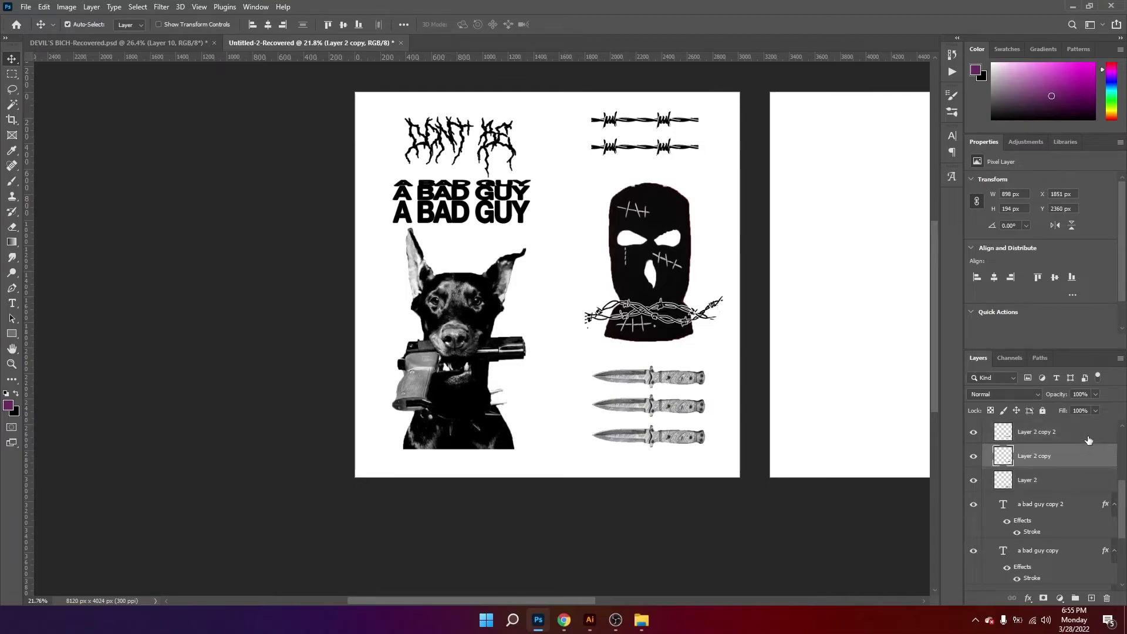
scroll(1088, 439, "up", 3)
left_click(1055, 469)
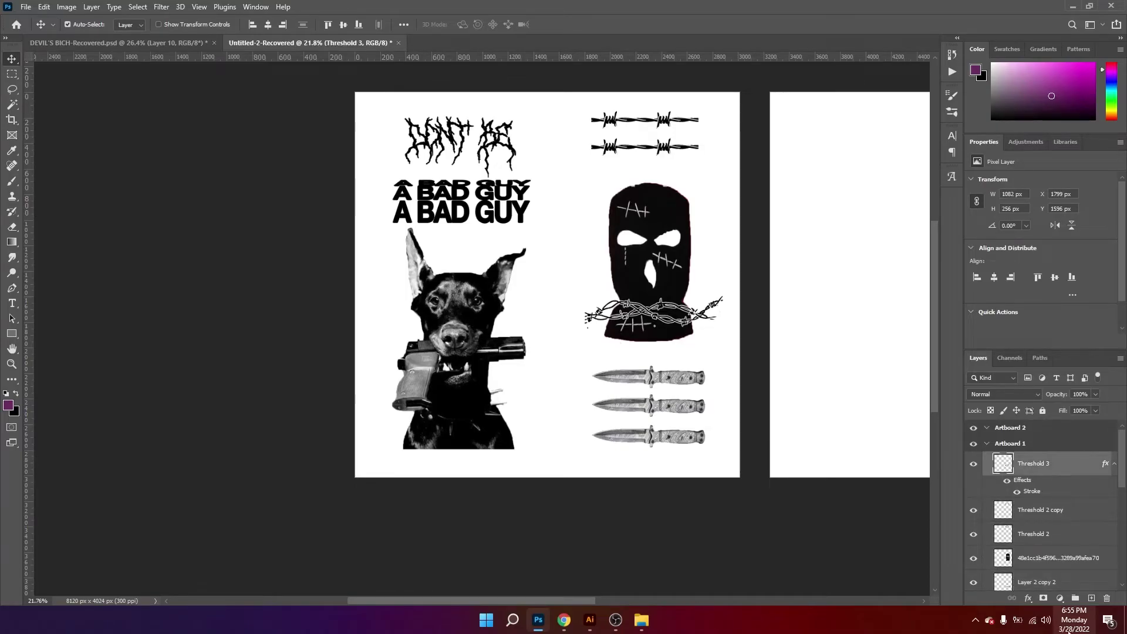
left_click(1060, 599)
left_click(1066, 572)
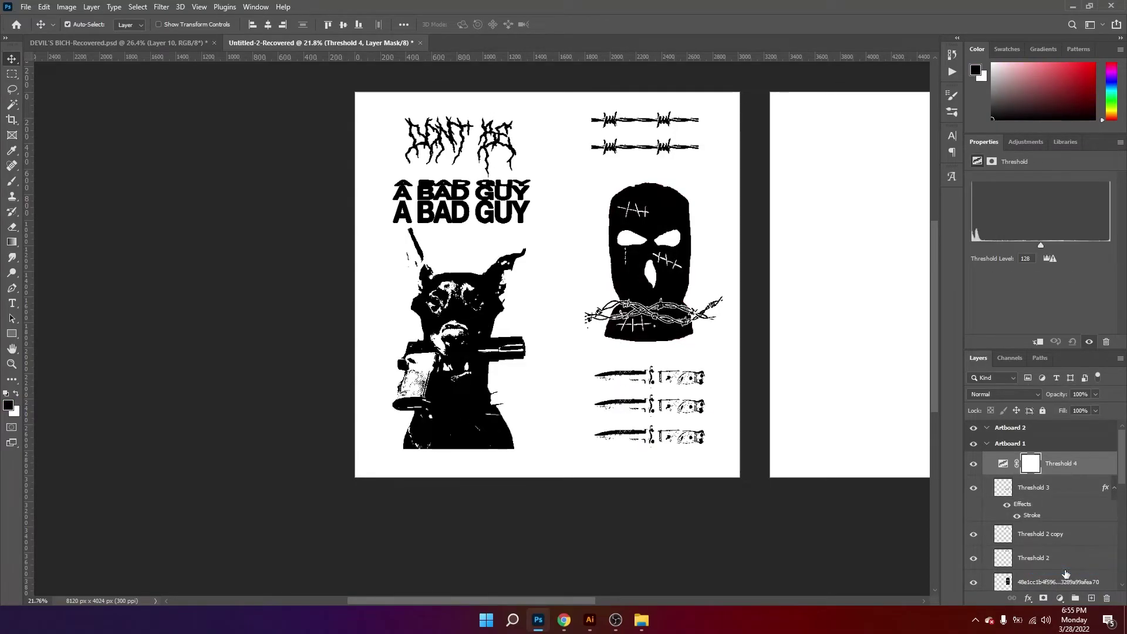
mouse_move(1040, 247)
left_mouse_down()
mouse_move(1006, 243)
mouse_move(1062, 241)
mouse_move(1052, 245)
left_mouse_up()
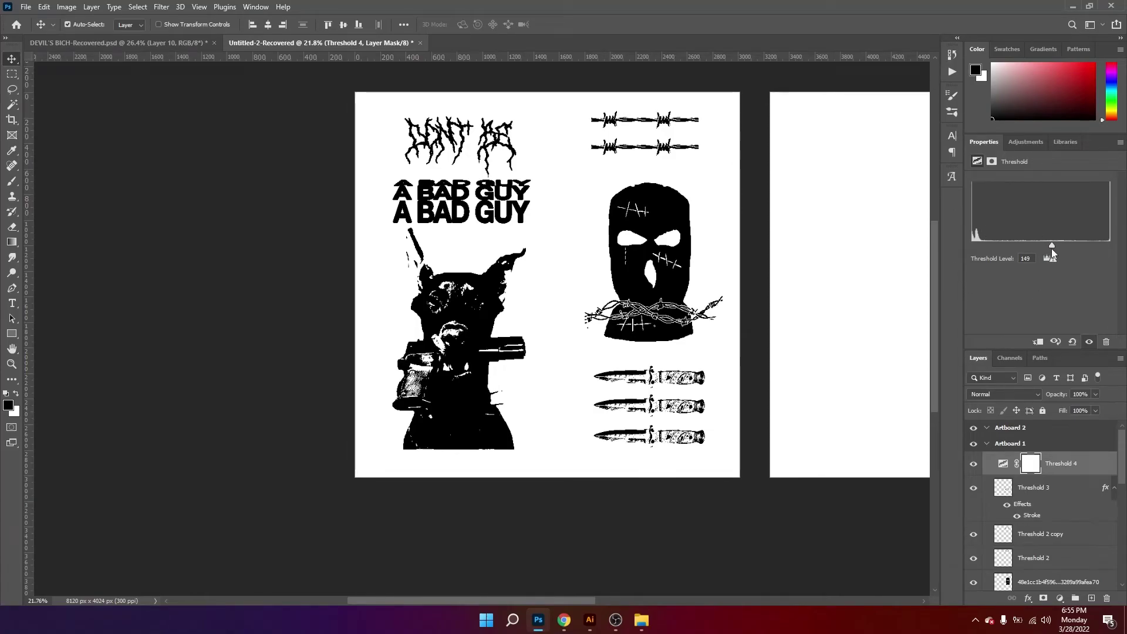
left_click_drag(1051, 245, 1042, 245)
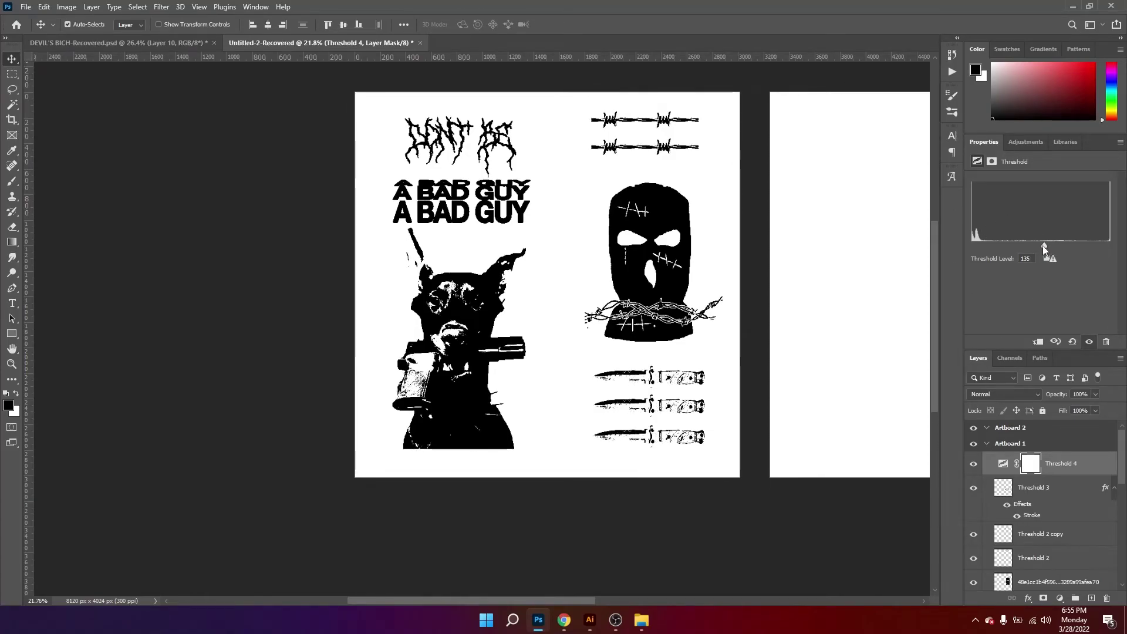
Step: Place the BLKMARKET_COPYSCAN_60 texture from the "devil's bitch" folder and stretch it over all of Artboard 1, to 10.08% width and 7.67% height
left_click_drag(737, 308, 755, 314)
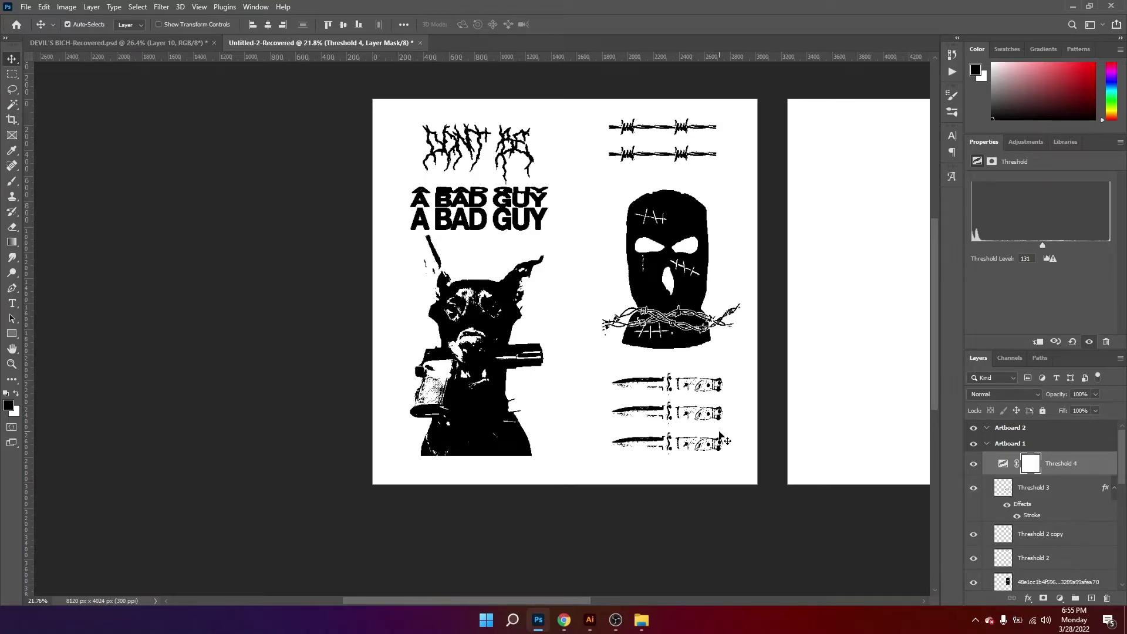
mouse_move(646, 621)
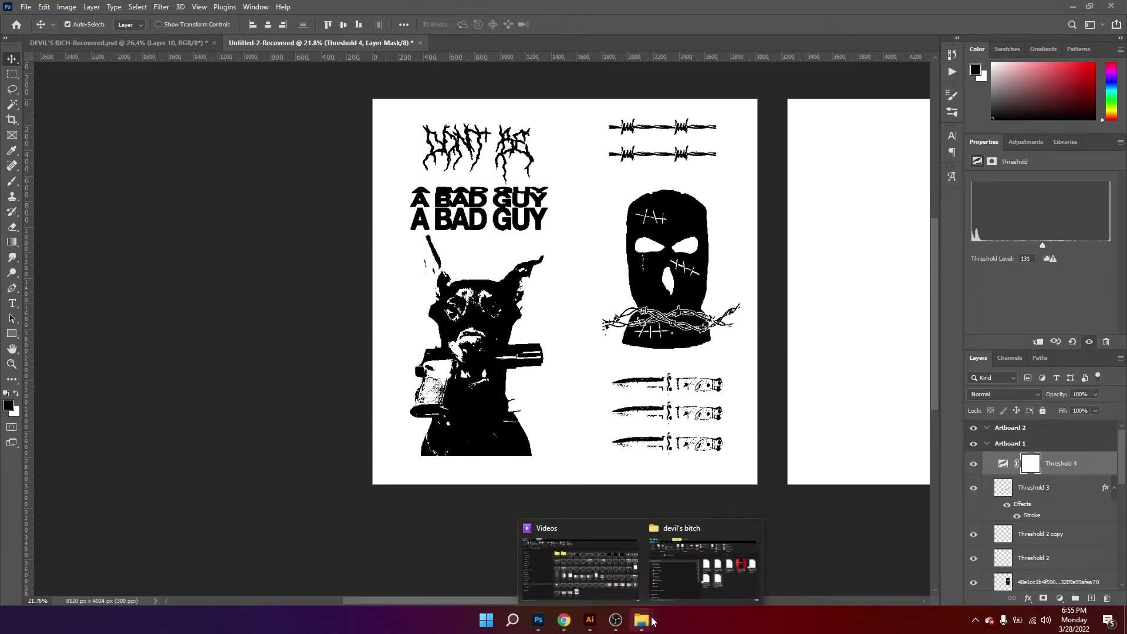
left_click(682, 571)
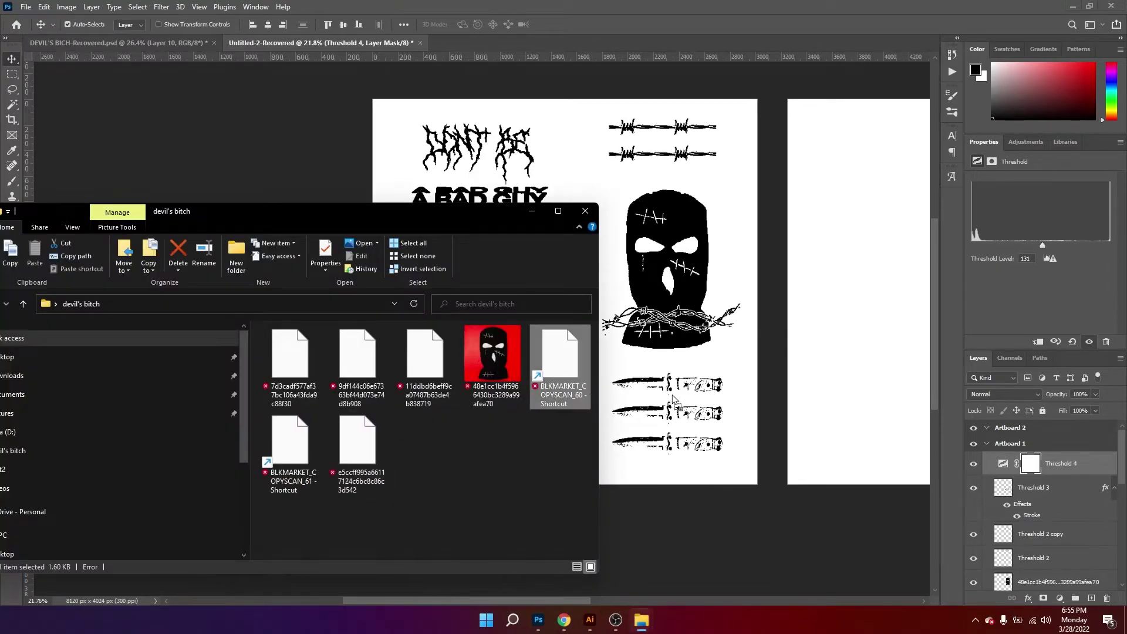
key("alt+Tab")
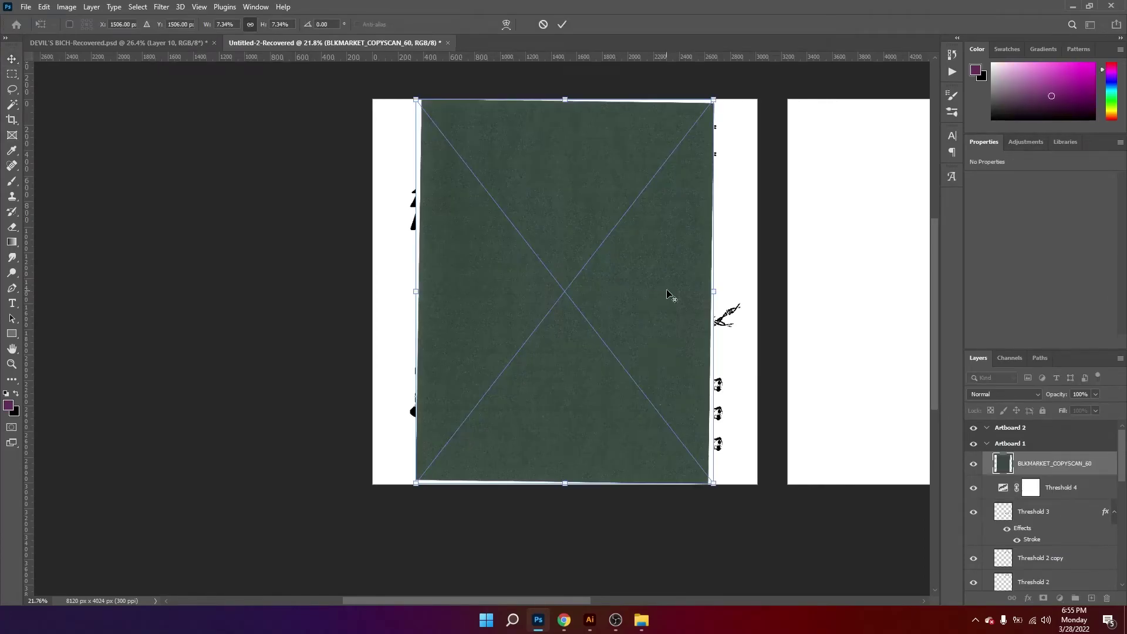
left_click_drag(716, 289, 770, 291)
left_click_drag(565, 100, 569, 76)
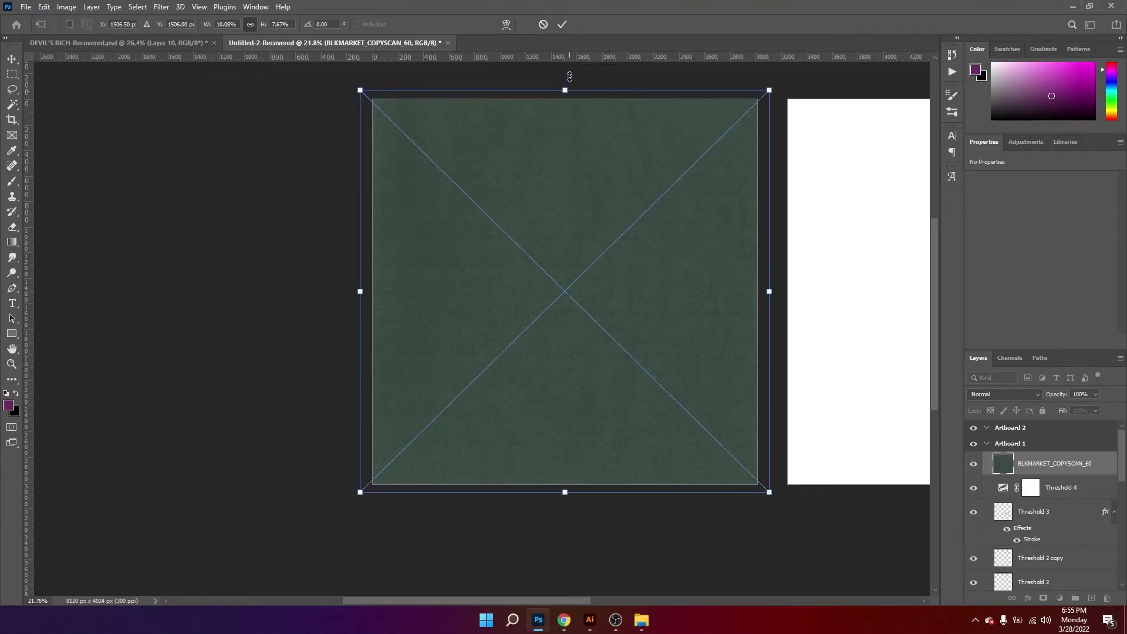
left_click(566, 27)
Step: Fully desaturate the green paper texture with a Hue/Saturation adjustment
left_click_drag(630, 213, 623, 225)
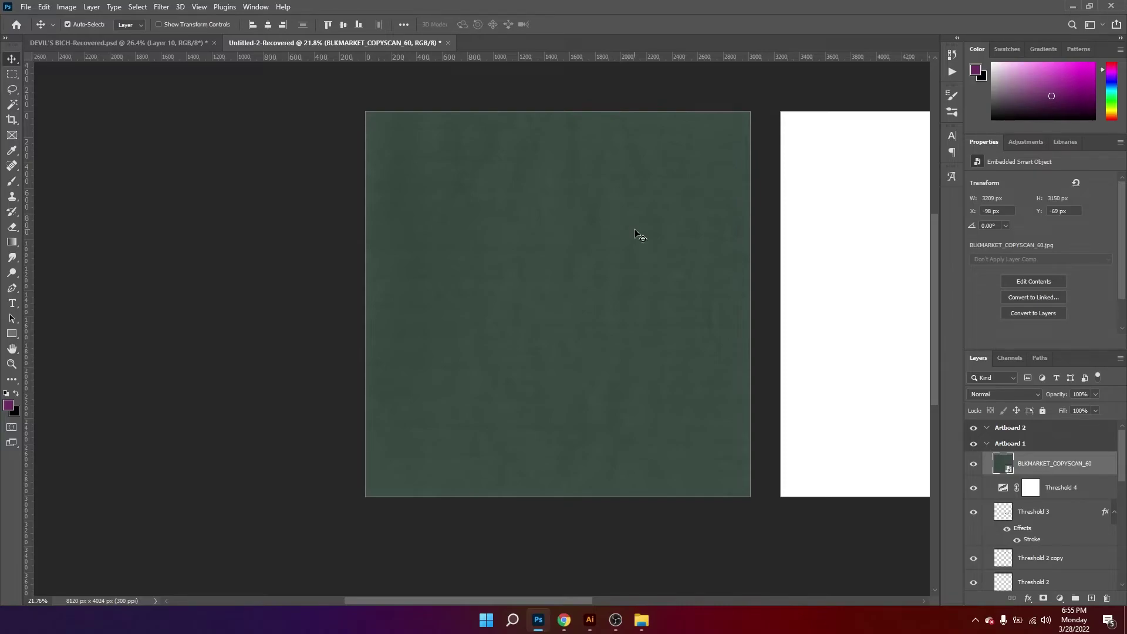
scroll(870, 224, "down", 3)
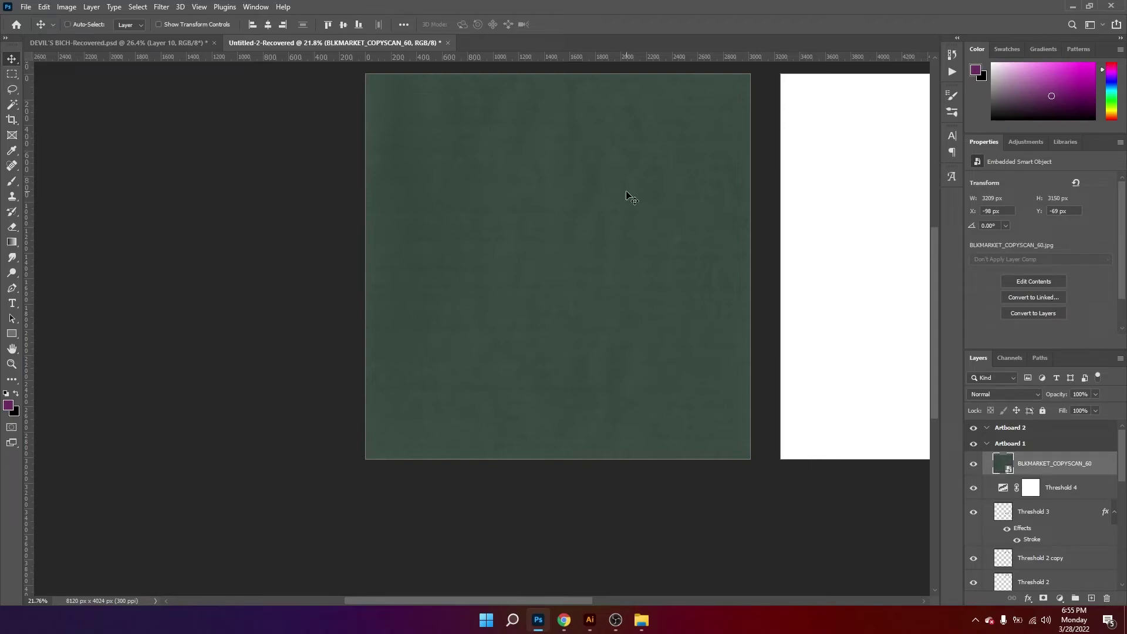
key("ctrl+u")
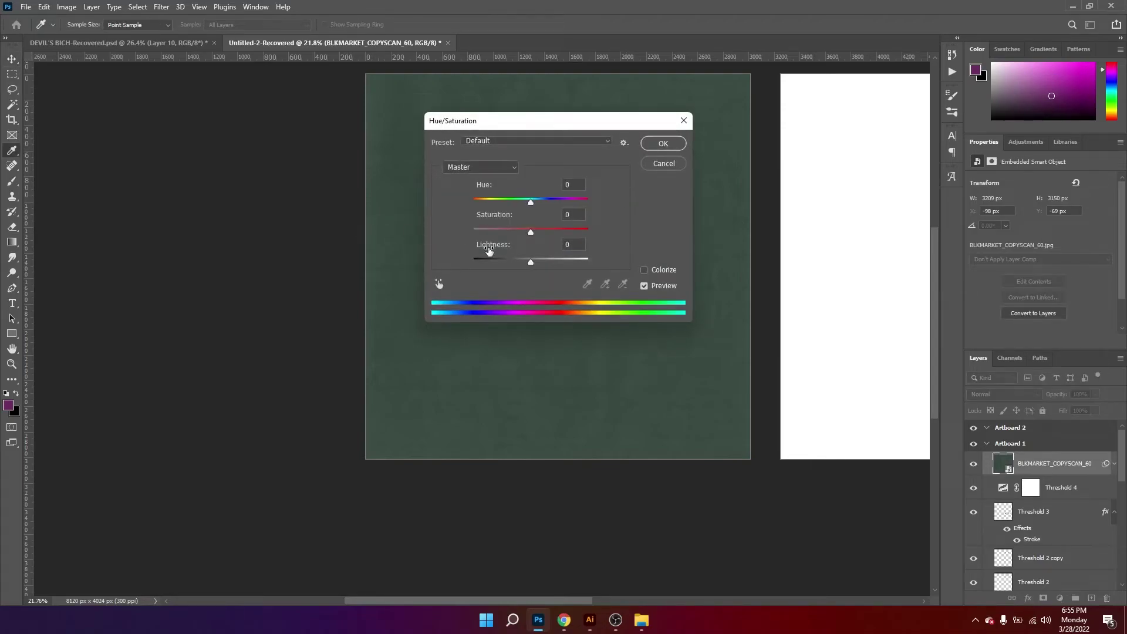
left_click_drag(530, 232, 473, 231)
left_click(663, 144)
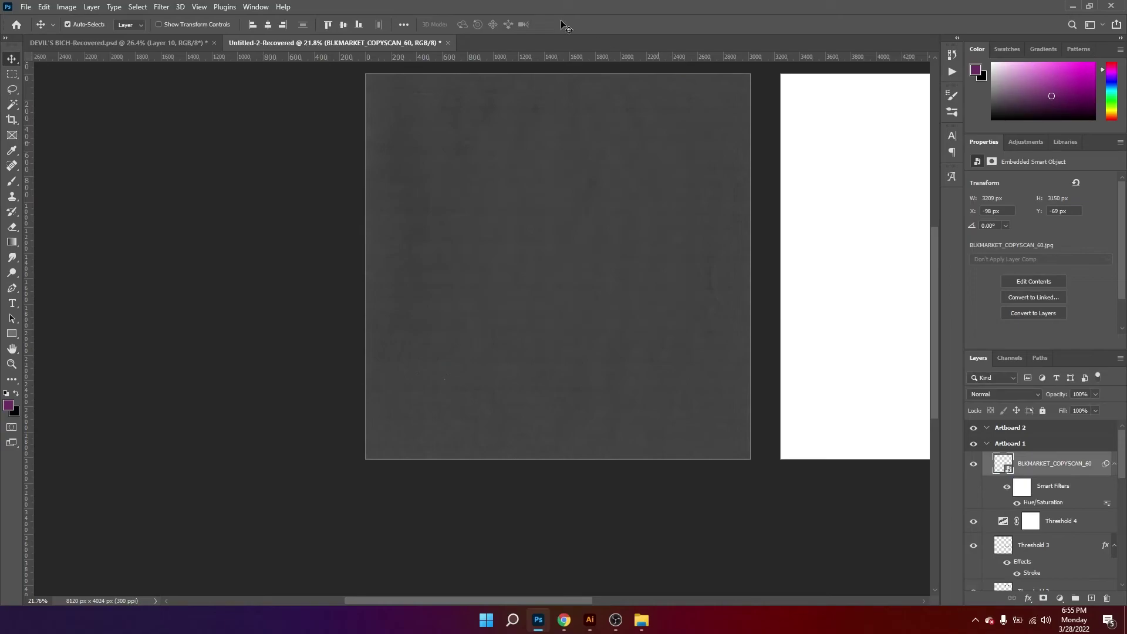
Step: Apply Add Noise to the paper texture at 9.64% with Gaussian distribution and monochromatic noise
left_click(161, 7)
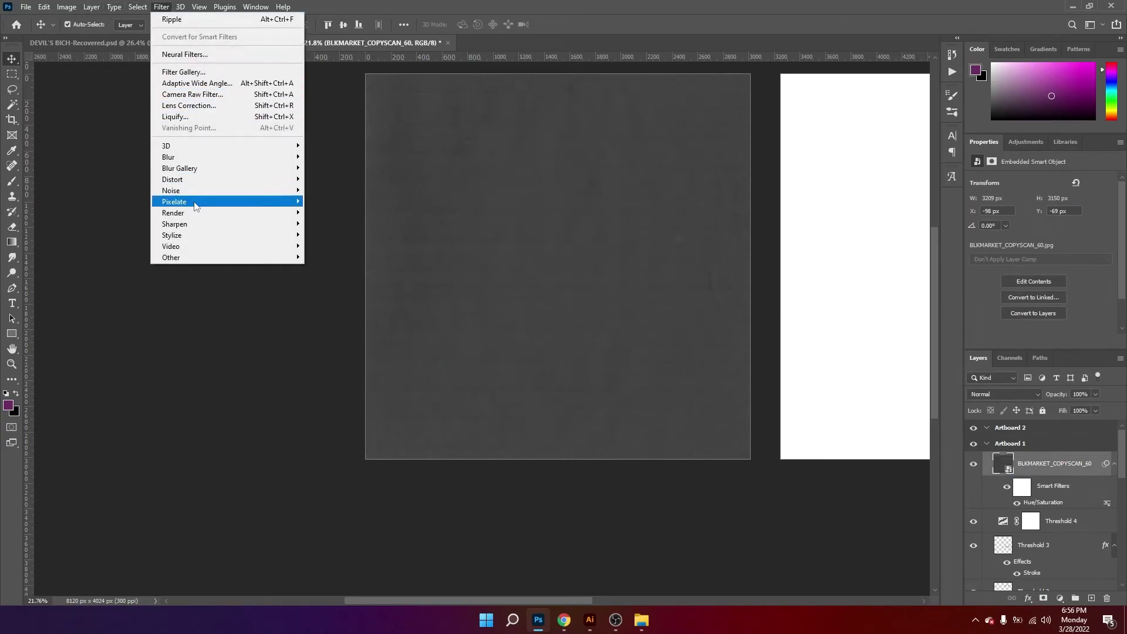
mouse_move(201, 195)
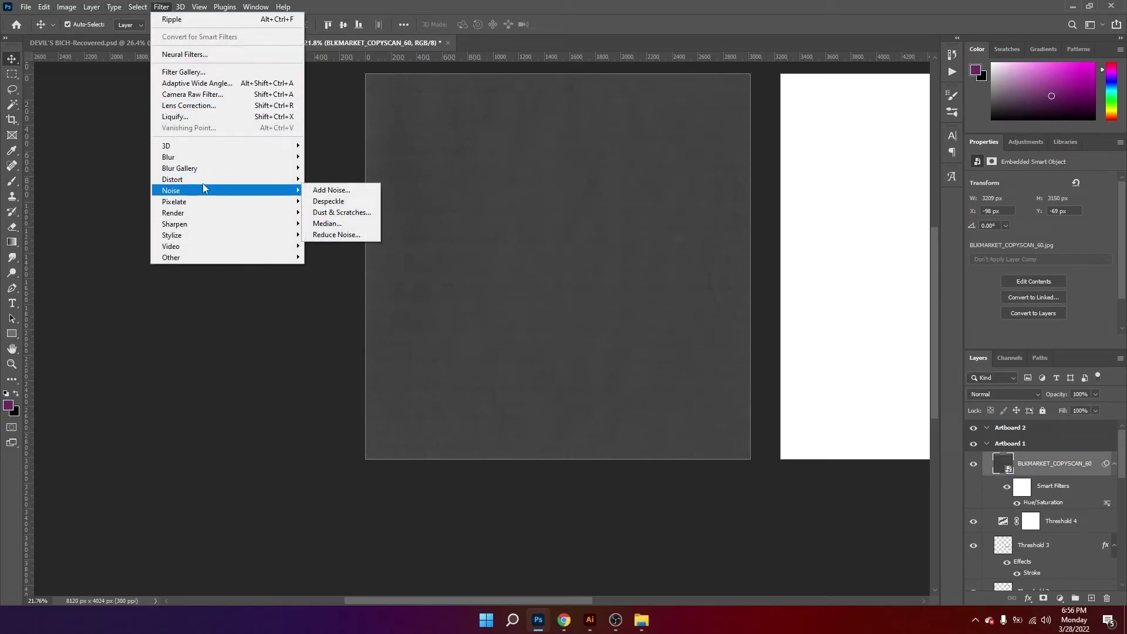
left_click(333, 191)
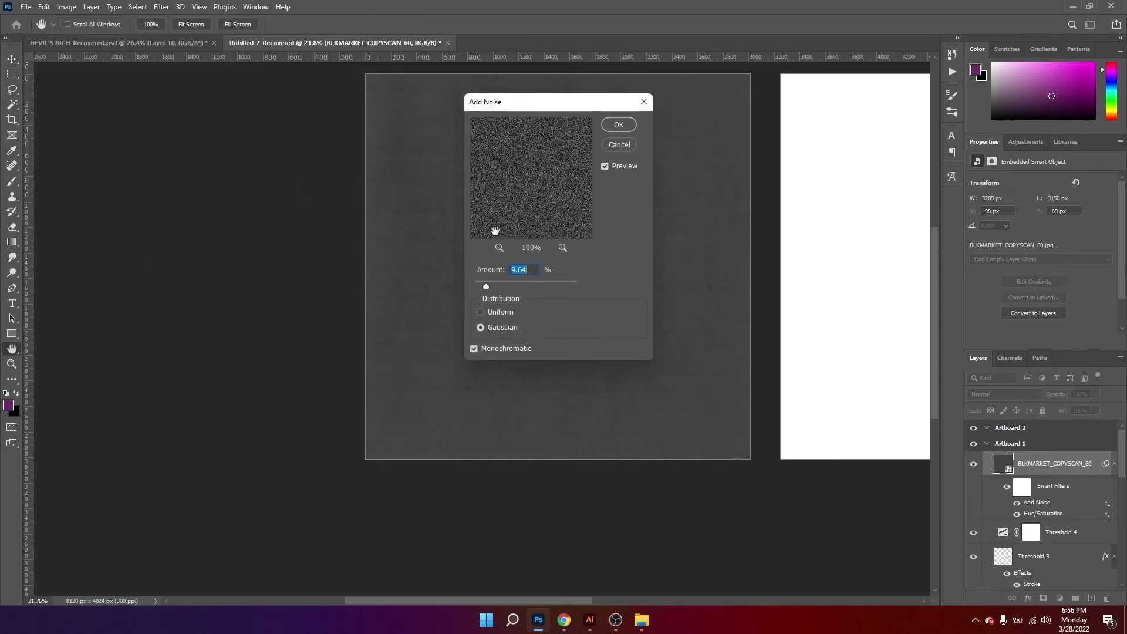
left_click_drag(522, 109, 609, 103)
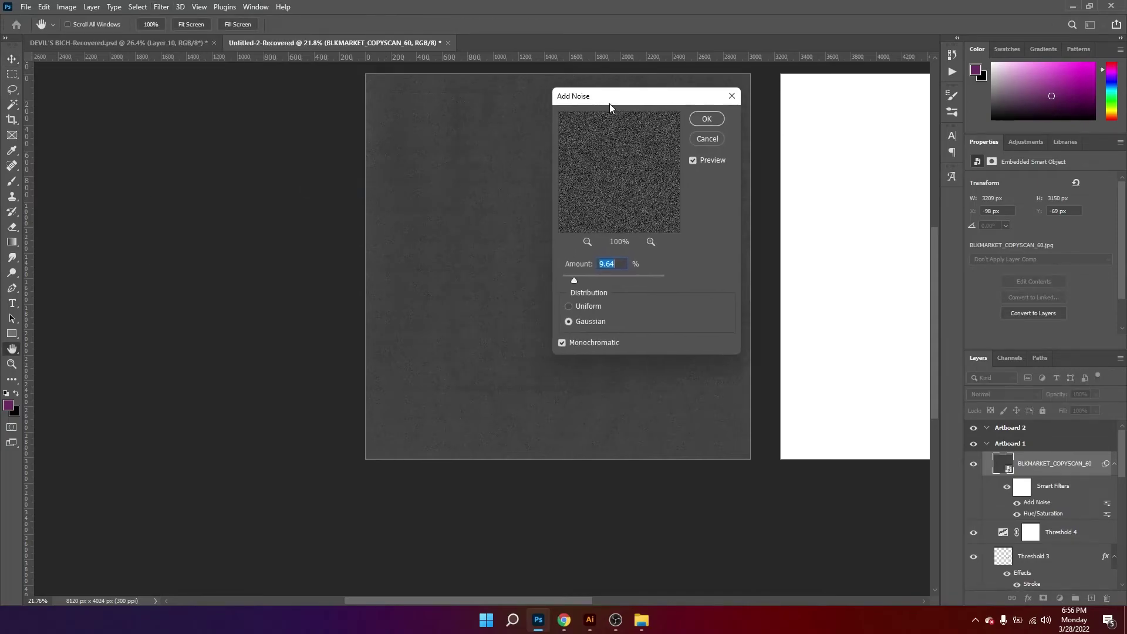
left_click(695, 119)
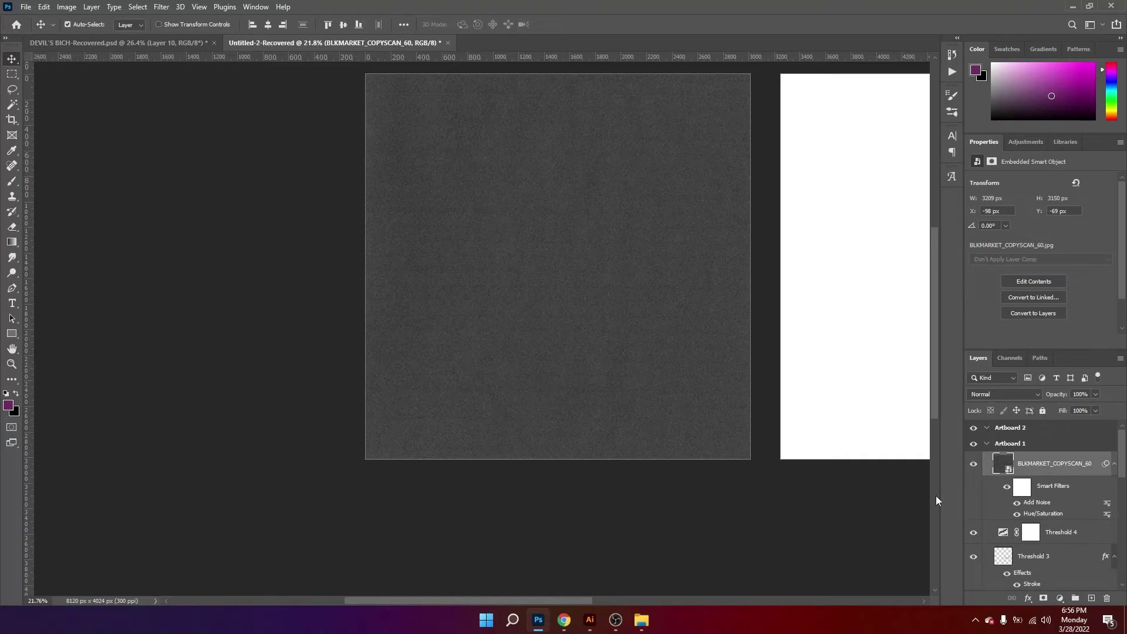
Step: Set the paper texture's blend mode to Screen and lock the layer
left_click(1003, 393)
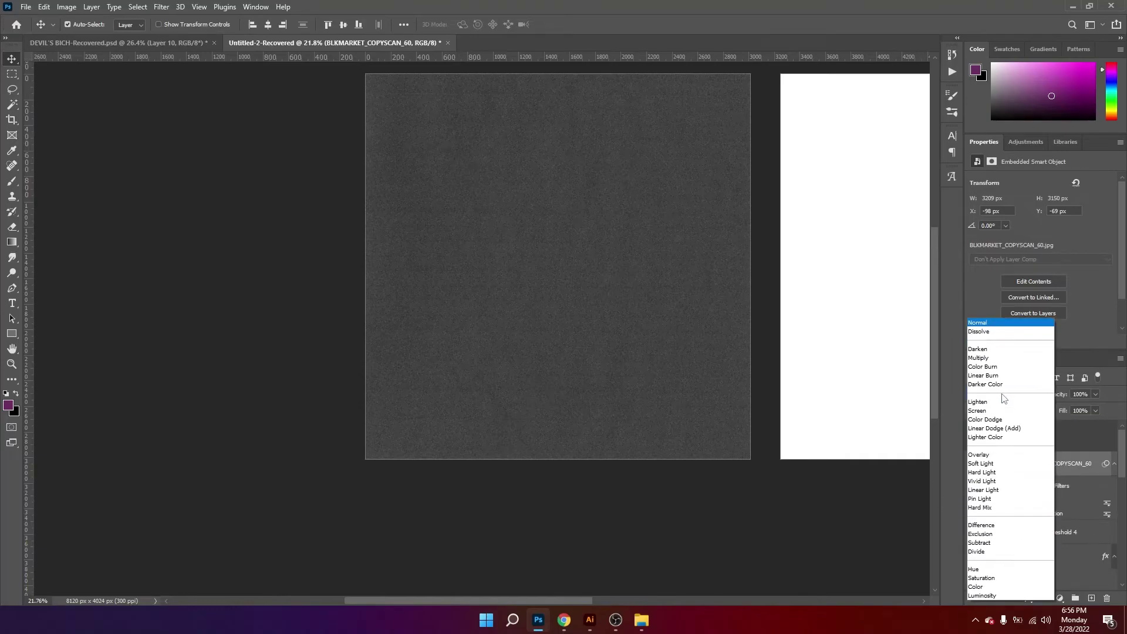
left_click(986, 413)
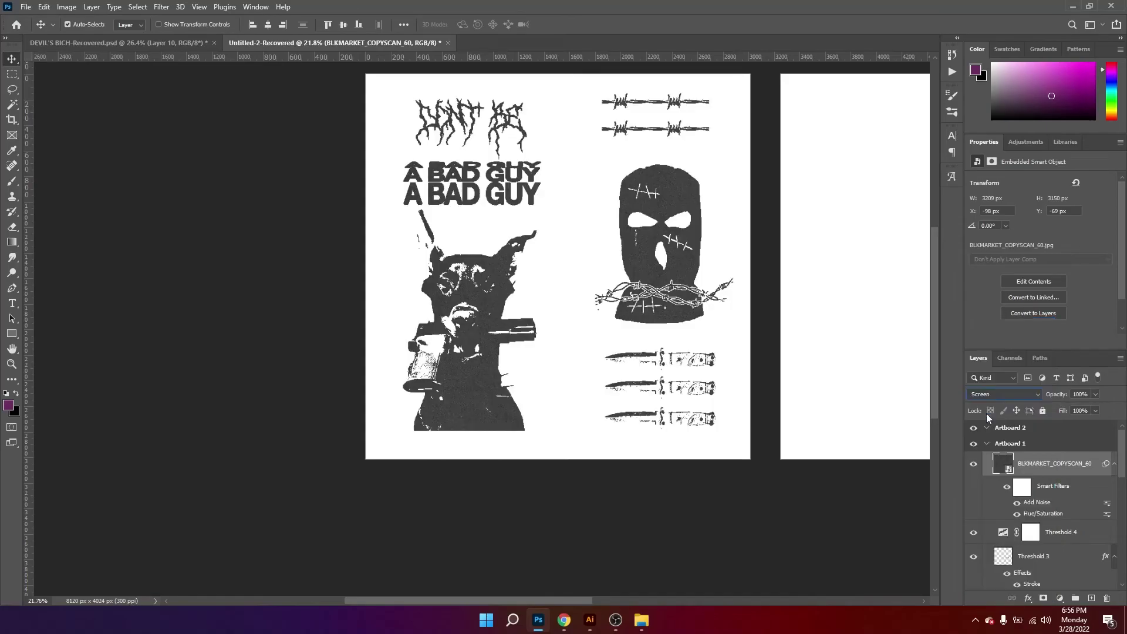
left_click_drag(611, 322, 616, 329)
left_click(1043, 411)
Step: Enlarge the balaclava together with its barbed wire to 109.34% and shift them slightly left
scroll(534, 187, "right", 2)
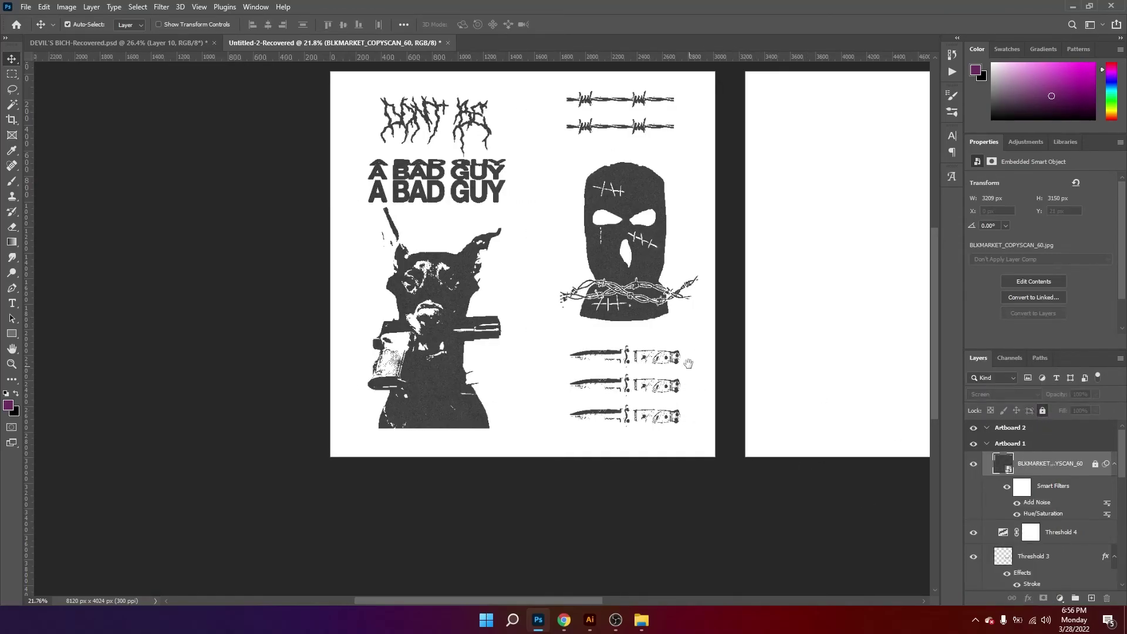
left_click_drag(631, 293, 613, 294)
key("ctrl+t")
left_click_drag(683, 241, 688, 241)
left_click_drag(645, 256, 650, 253)
left_click(581, 24)
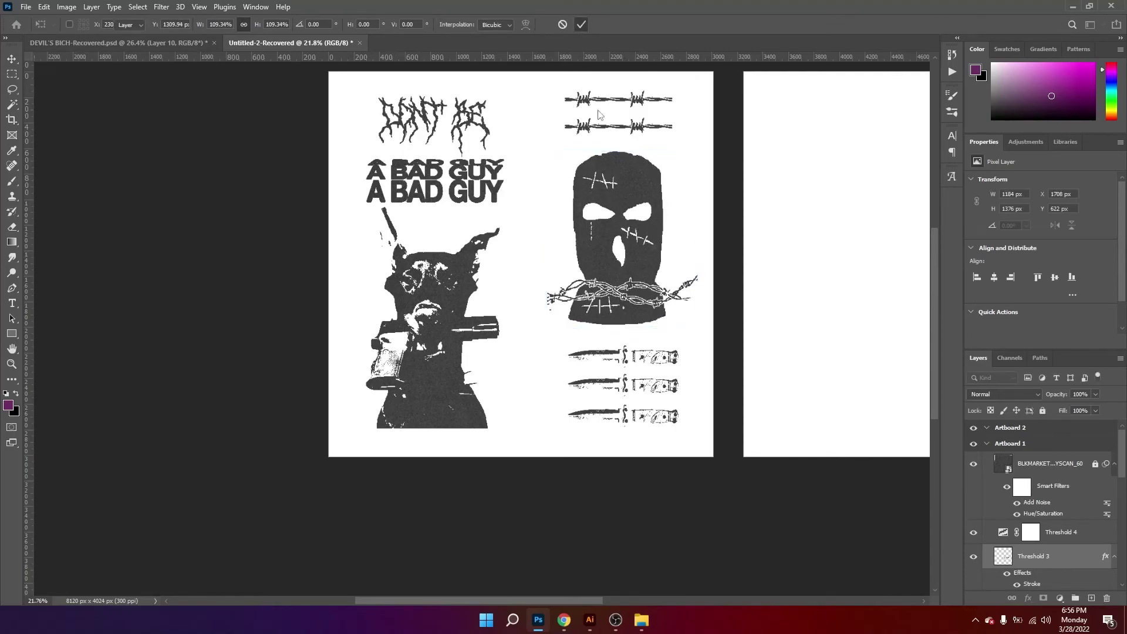
Step: Move the lower barbed-wire strand above the balaclava up about 68 px, closer to the upper strand
left_click_drag(462, 125, 458, 126)
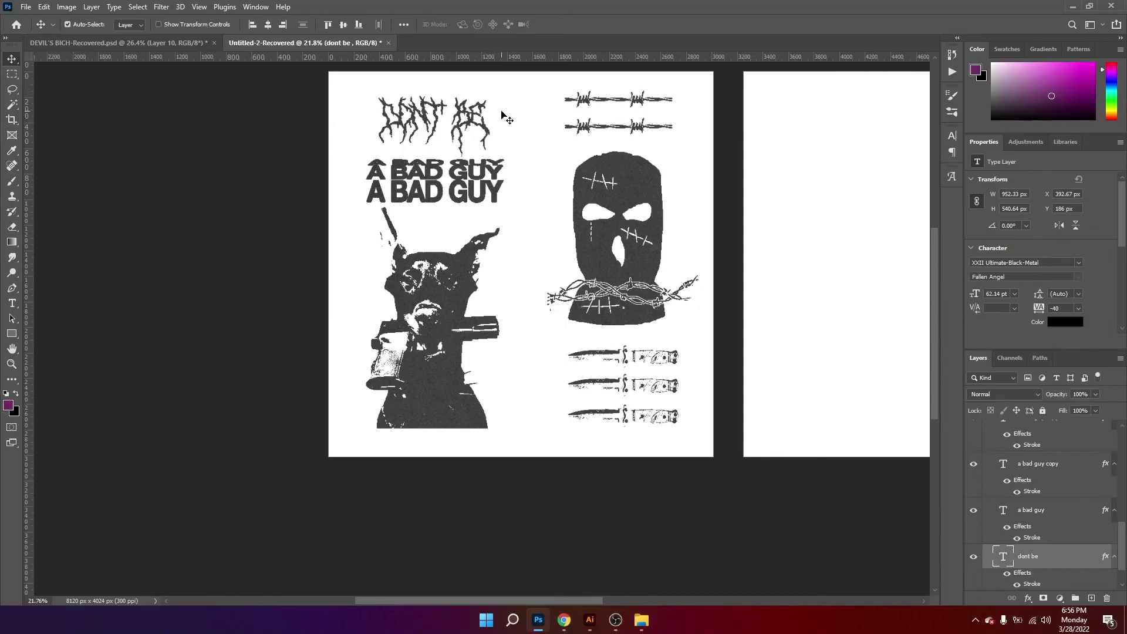
left_click_drag(618, 255, 601, 252)
left_click(624, 124)
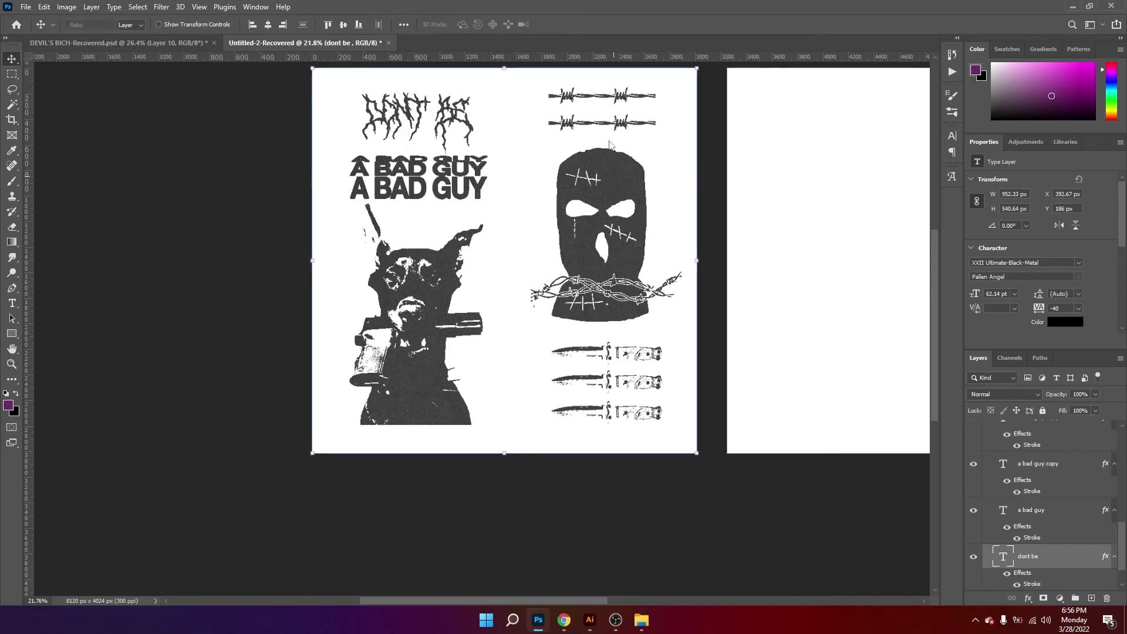
left_click_drag(626, 126, 626, 117)
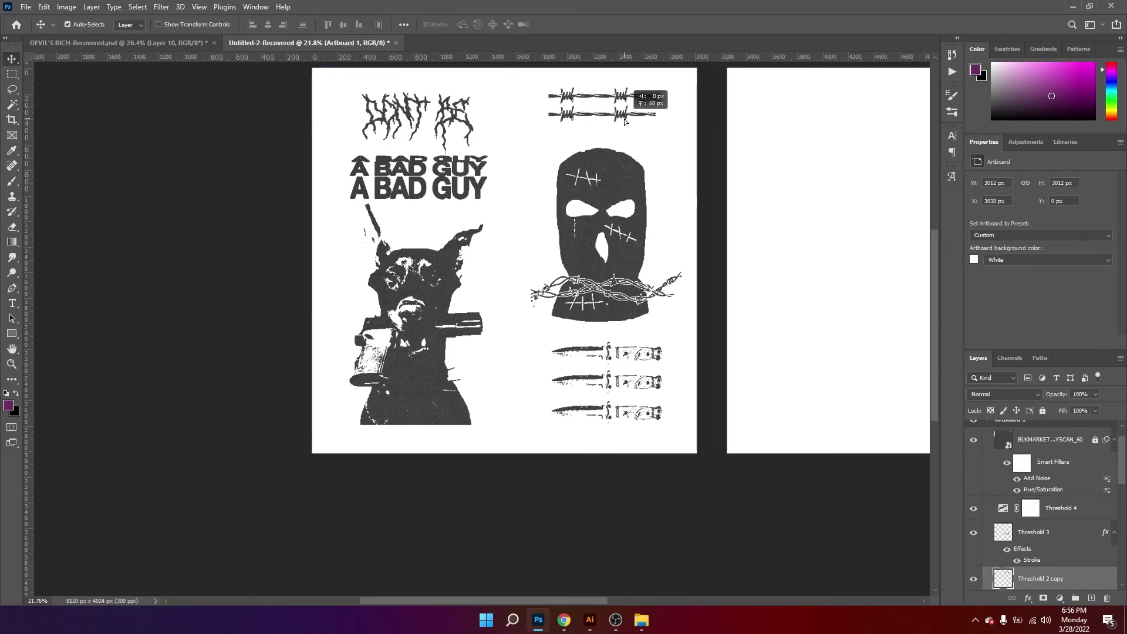
Step: Enlarge the balaclava with its barbed wire to 106.98% and shift them together with the knives slightly down and left
left_click_drag(624, 283, 687, 296)
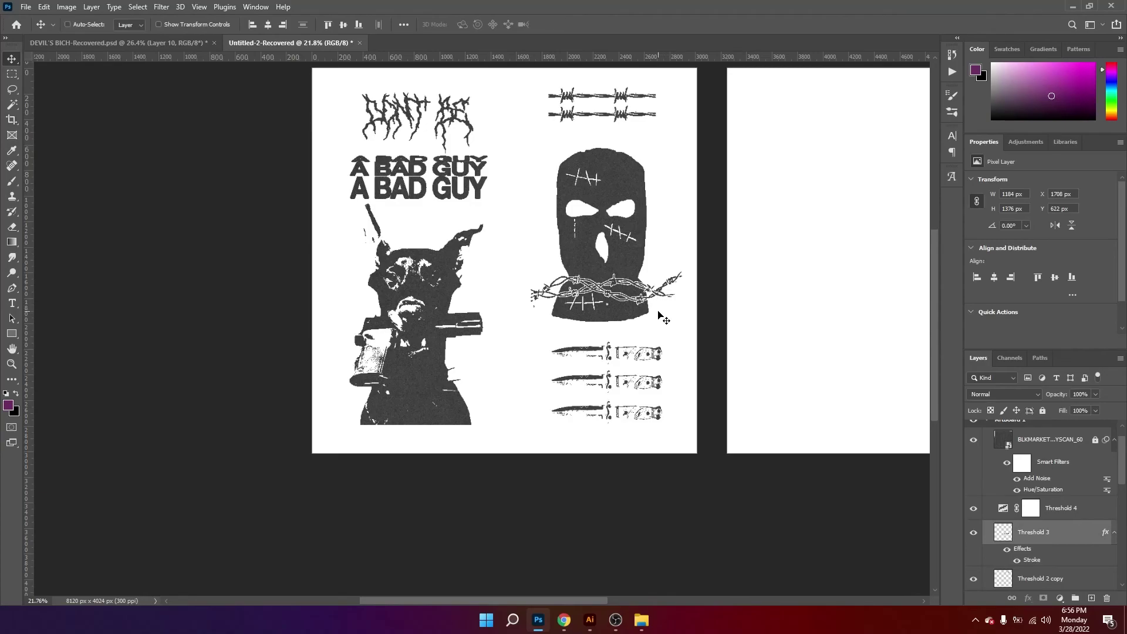
key("ctrl+t")
left_click_drag(680, 233, 686, 232)
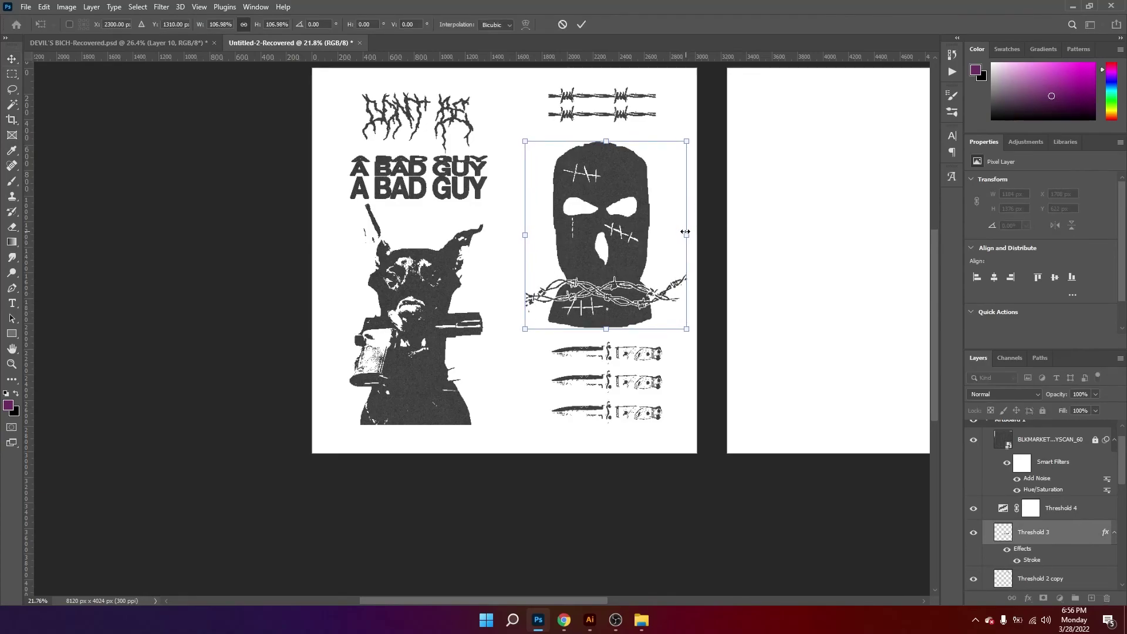
key("Return")
left_click_drag(730, 495, 585, 261)
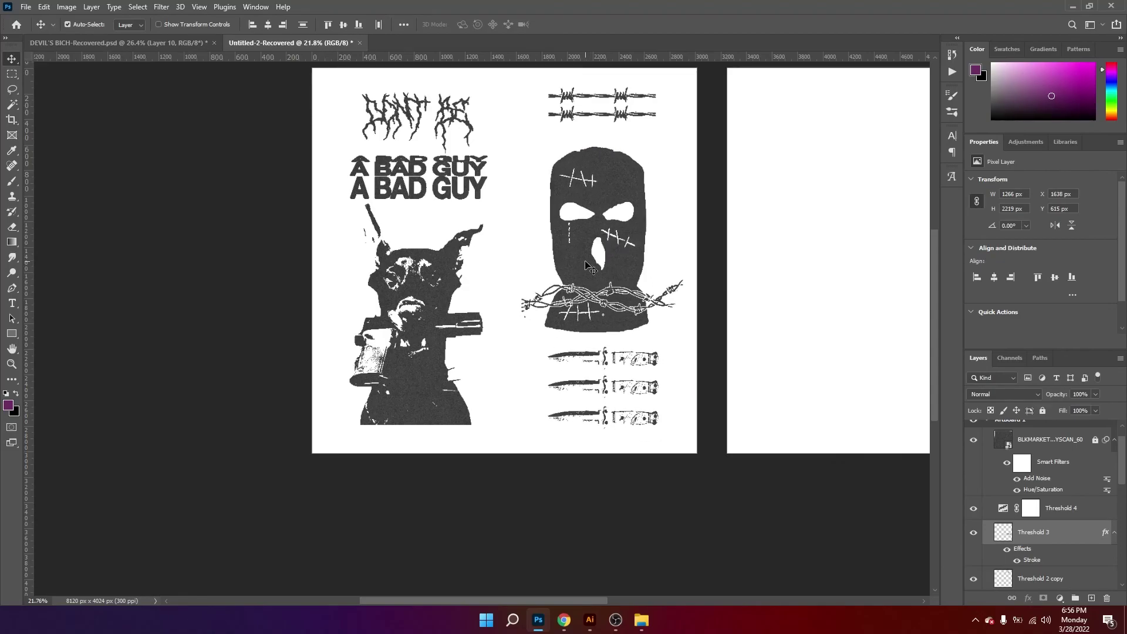